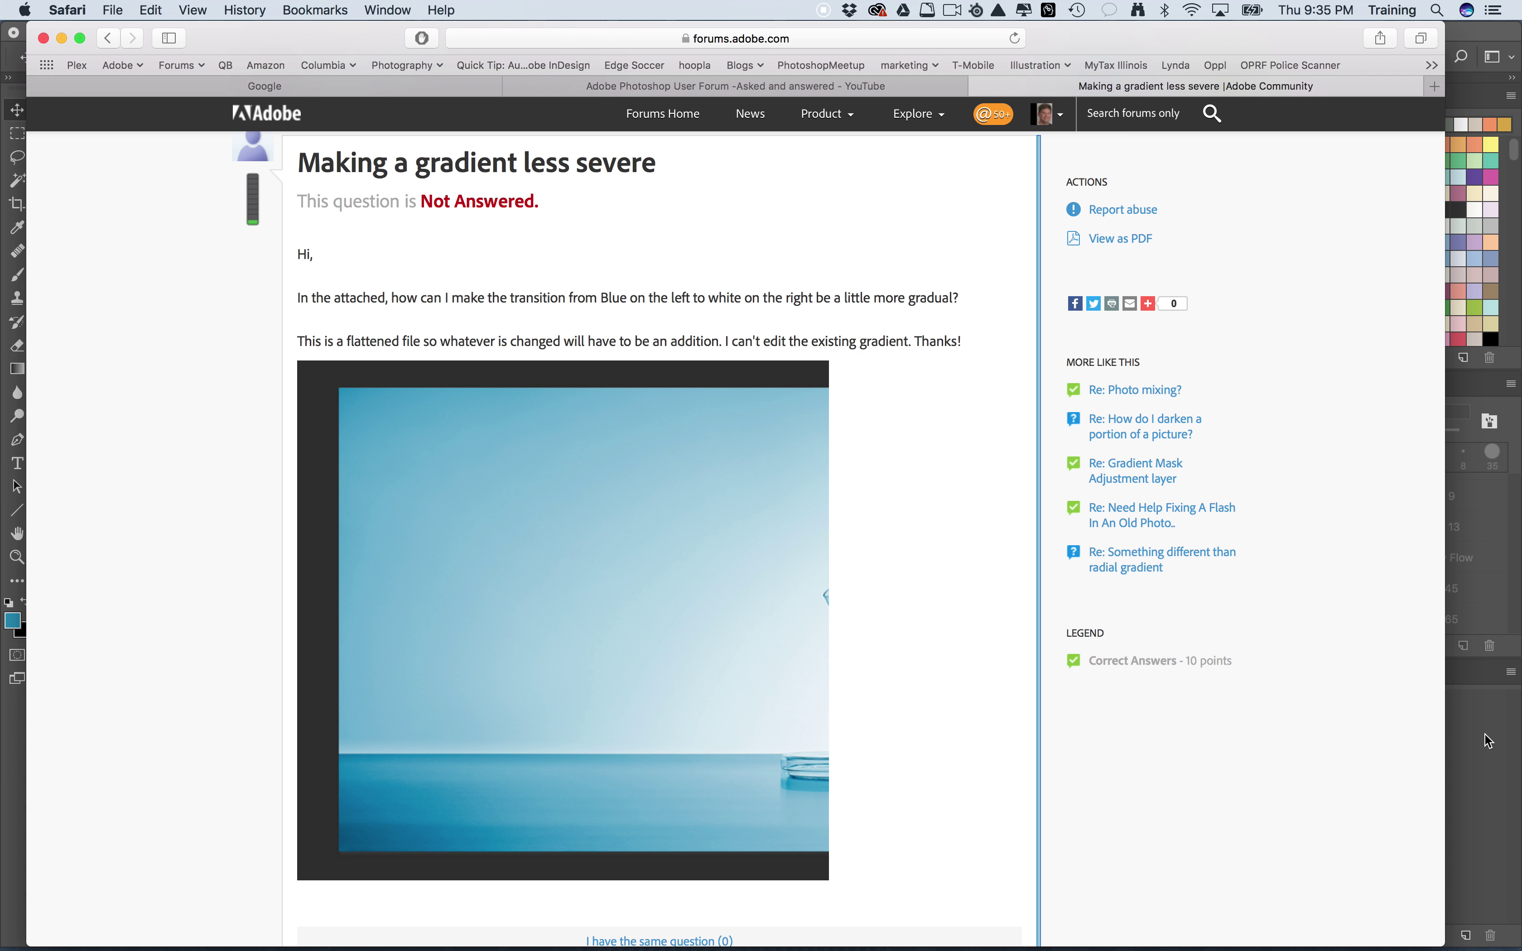
Switch to Photoshop and compare the image with Layer 1's gradient shown and hidden.
{"action": "left_click", "coordinate": [1497, 741]}
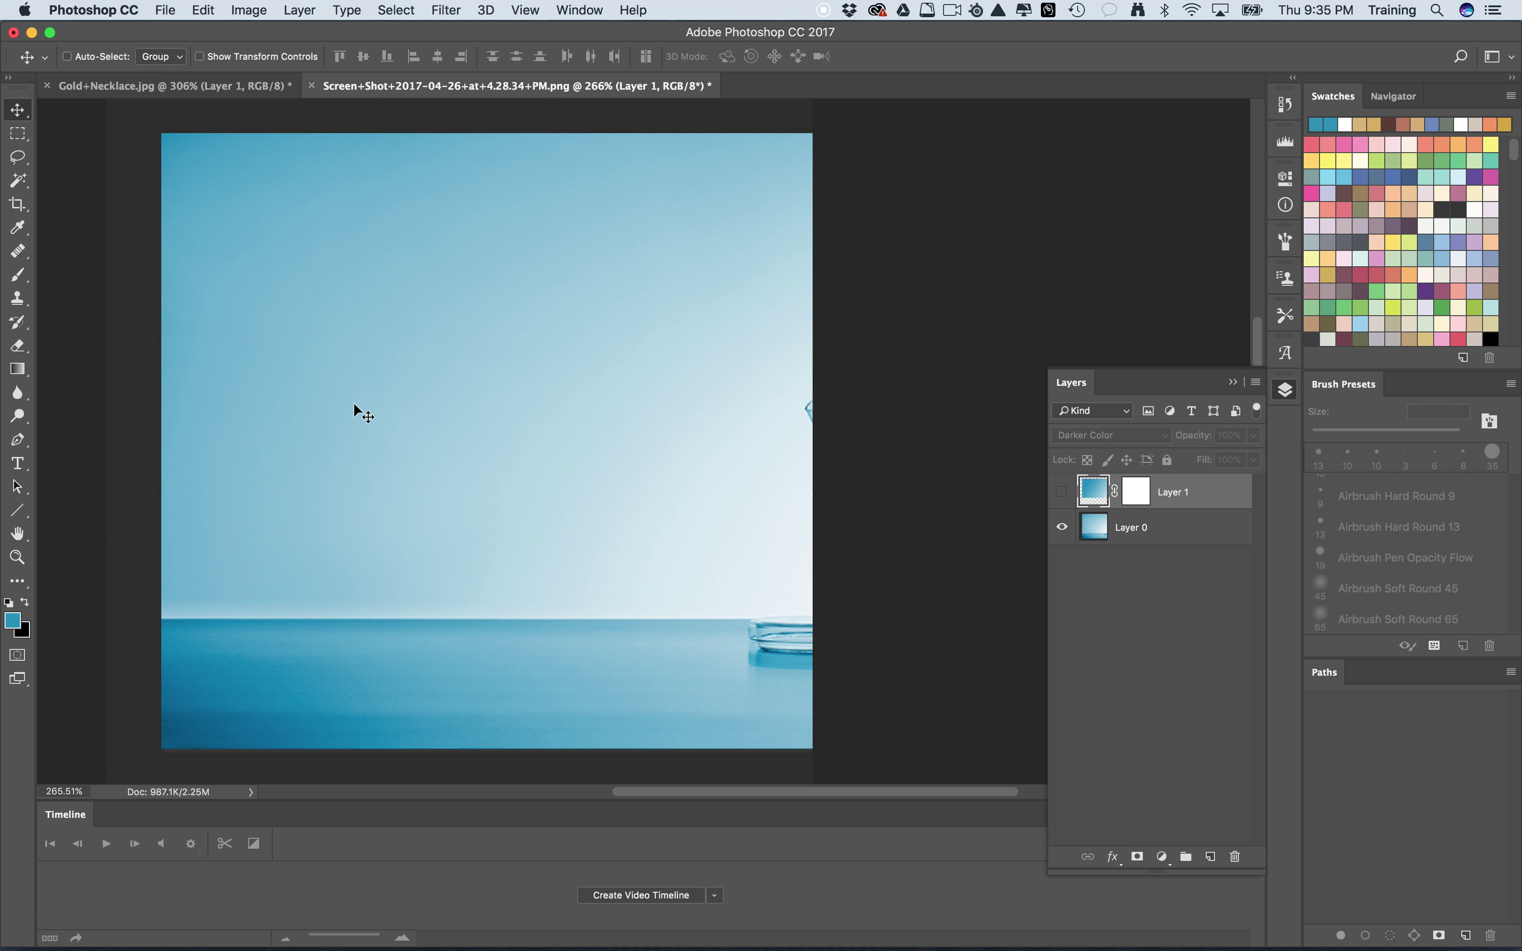
{"action": "left_click", "coordinate": [1062, 497]}
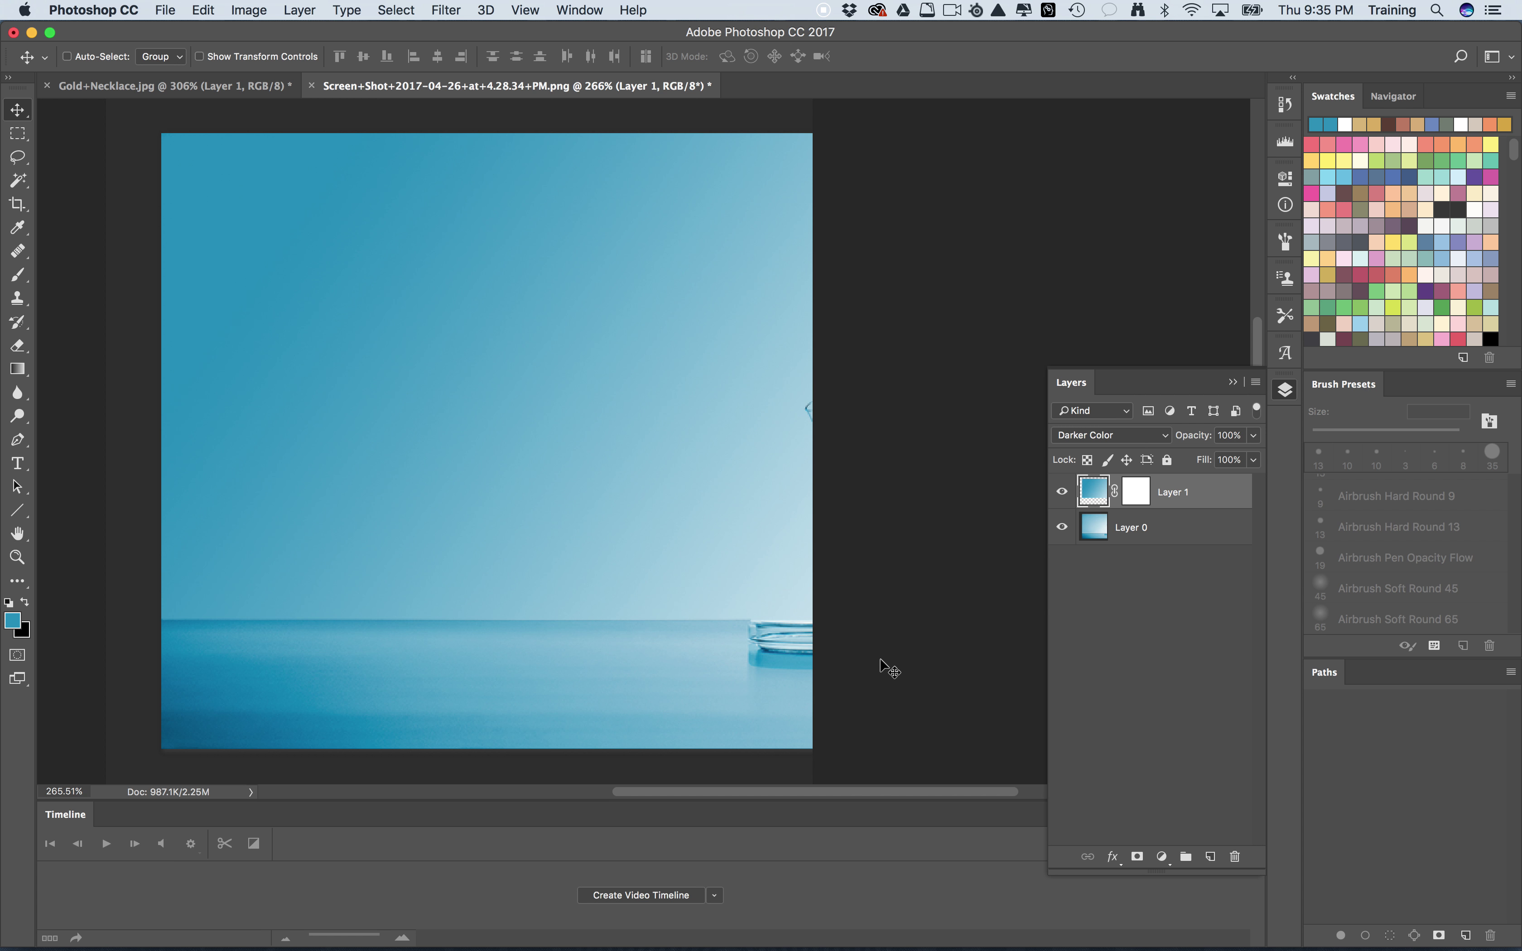
{"action": "left_click", "coordinate": [1062, 492]}
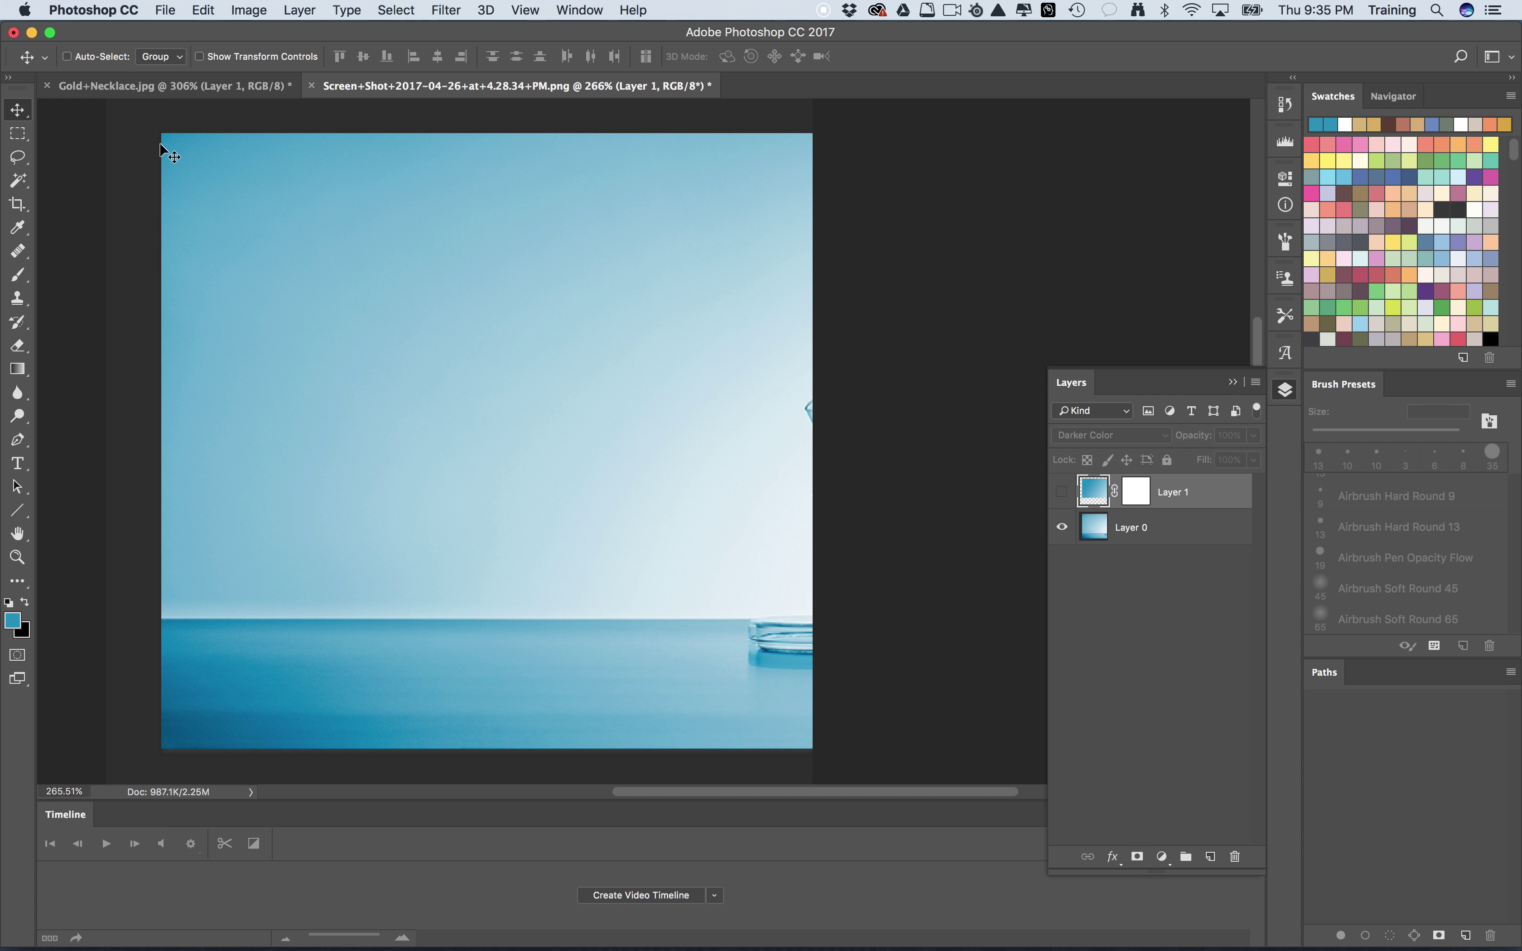
{"action": "left_click", "coordinate": [1063, 493]}
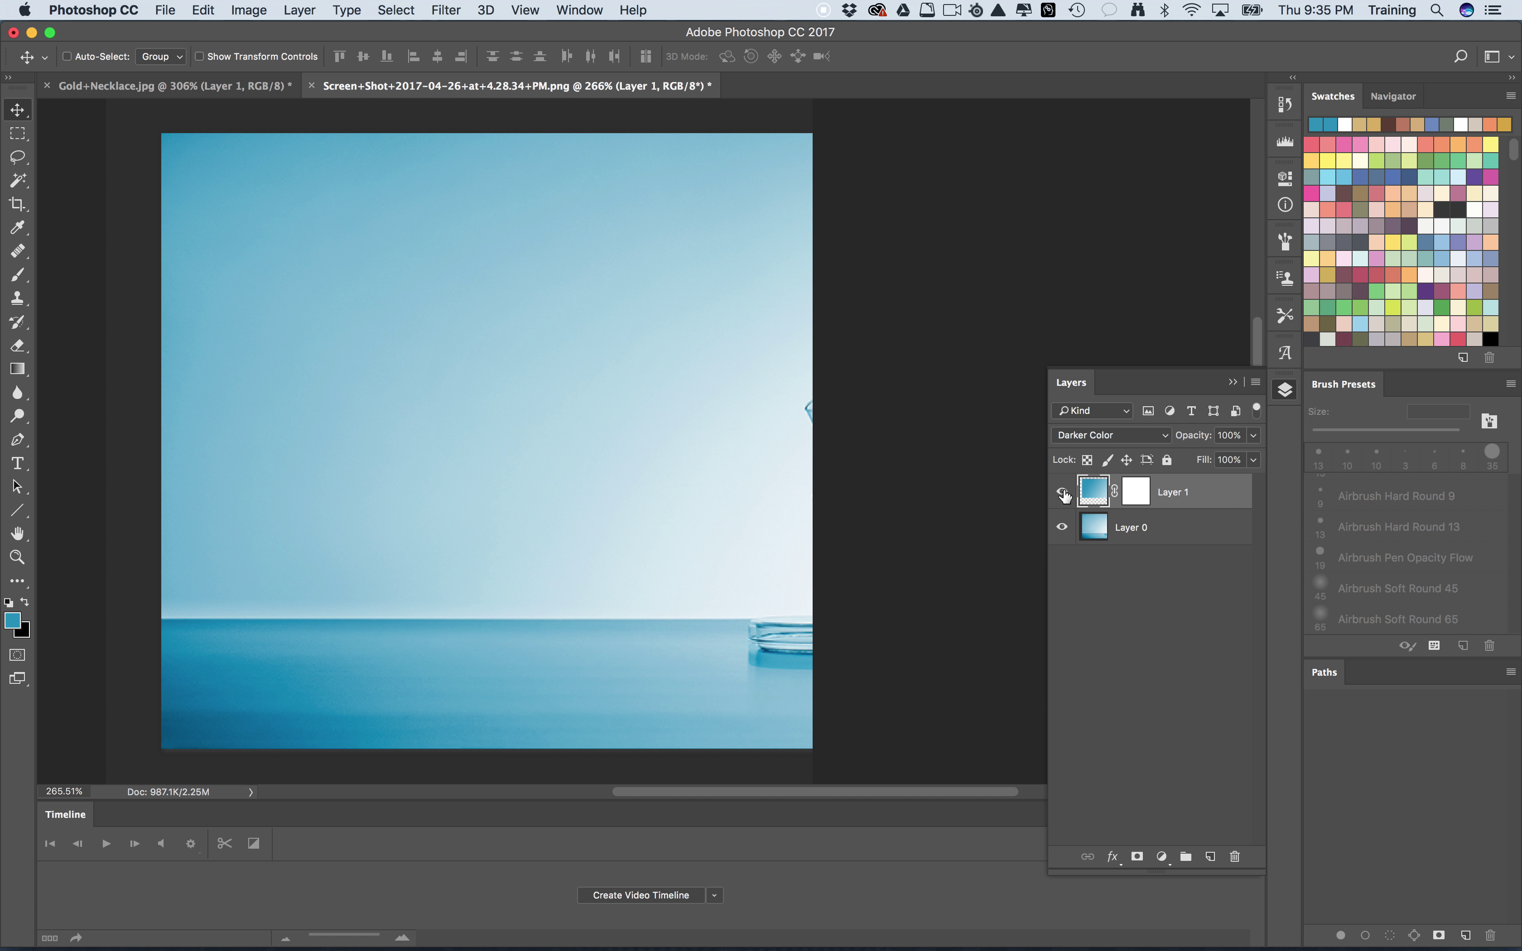
{"action": "left_click", "coordinate": [1063, 494]}
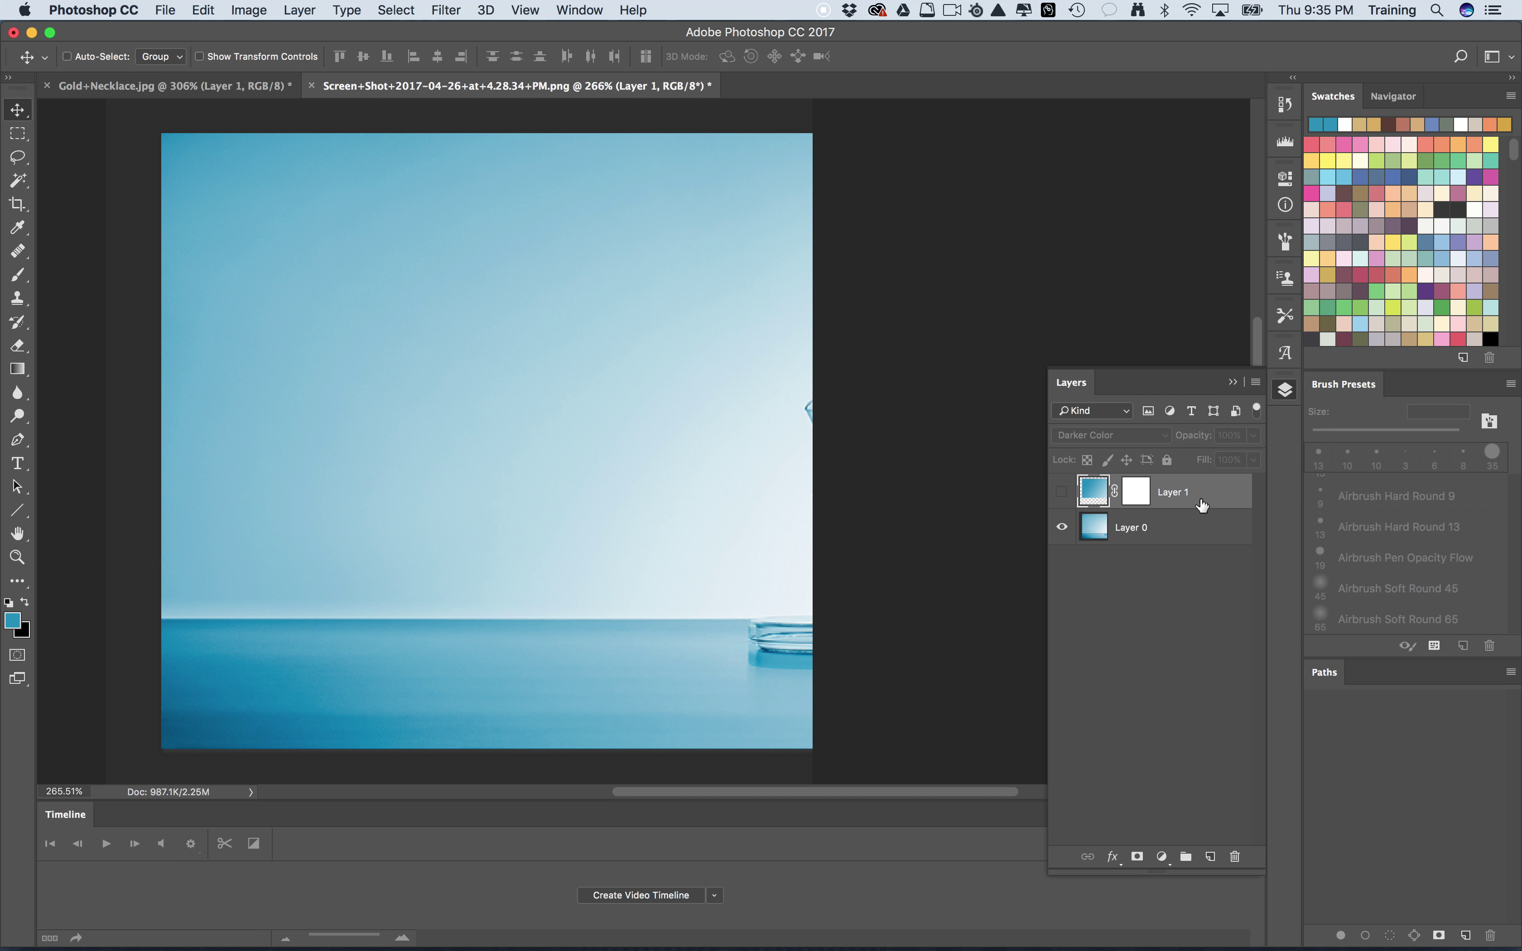
Replace the existing gradient layer with a new empty layer above Layer 0.
{"action": "left_click_drag", "start_coordinate": [1230, 497], "coordinate": [1237, 857]}
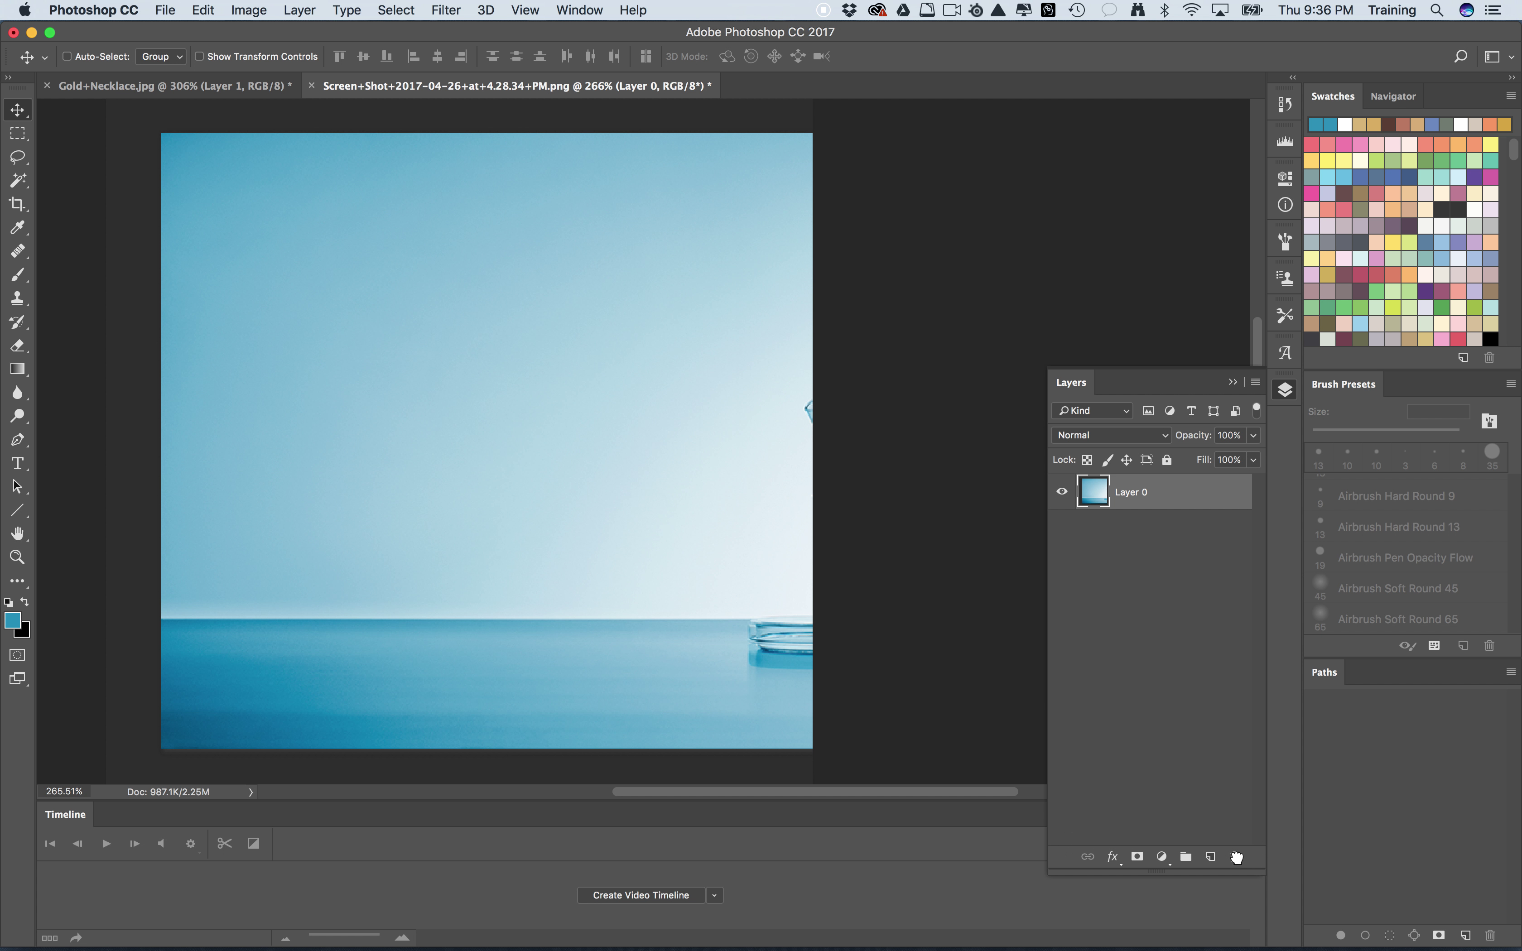
{"action": "left_click", "coordinate": [1212, 859]}
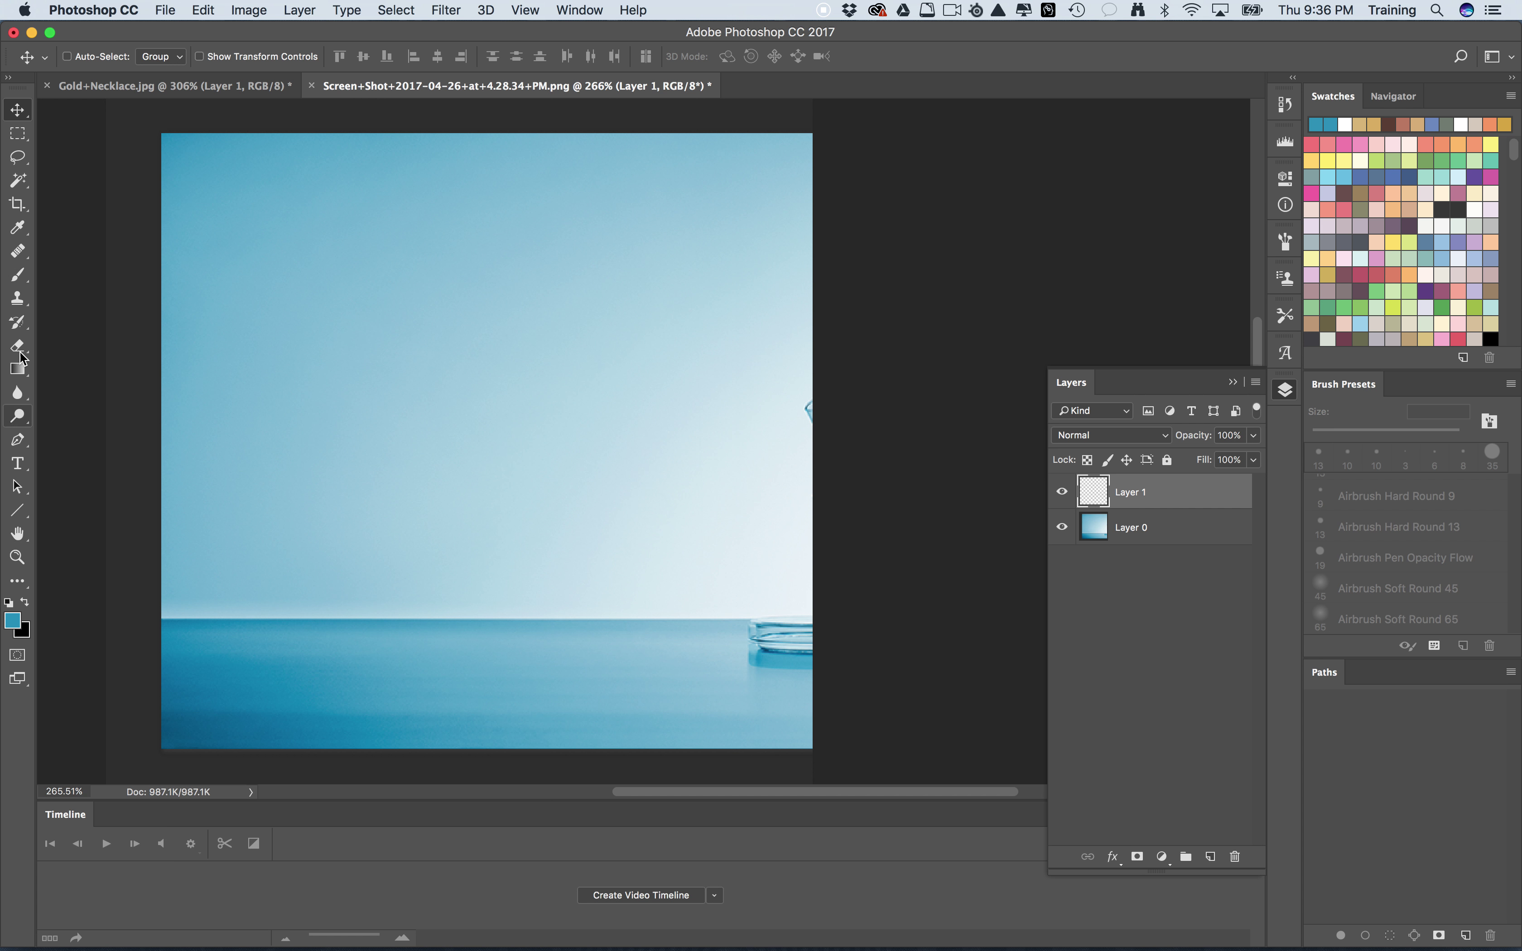
Sample the blue at the image's upper-left corner and select the whole backdrop above the tabletop with a rectangular marquee.
{"action": "left_click", "coordinate": [17, 227]}
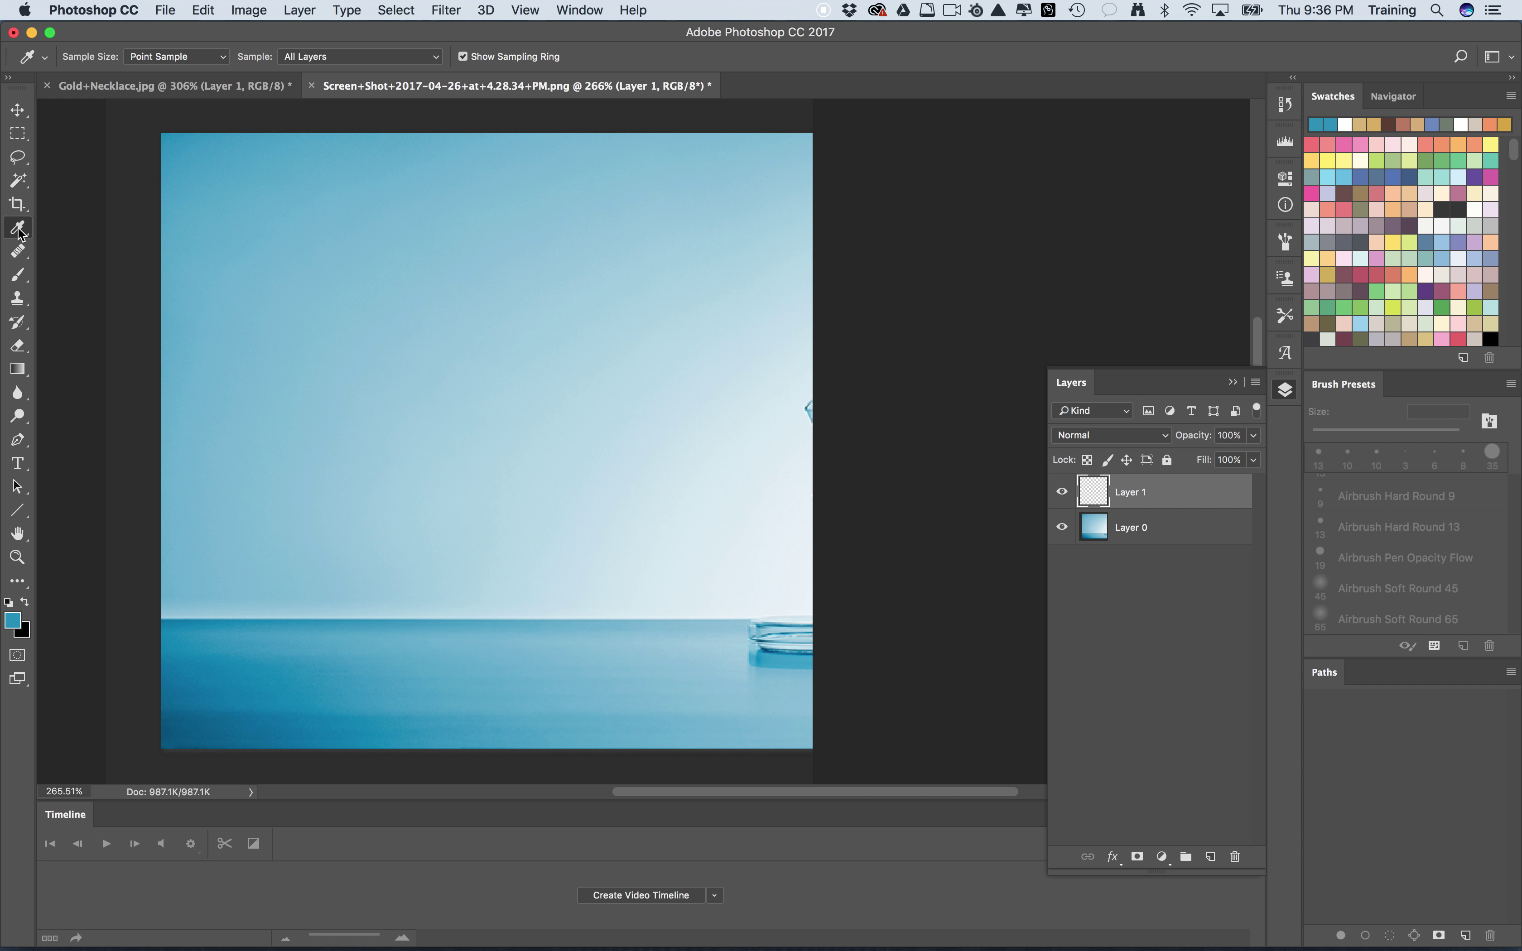
{"action": "left_click", "coordinate": [163, 136]}
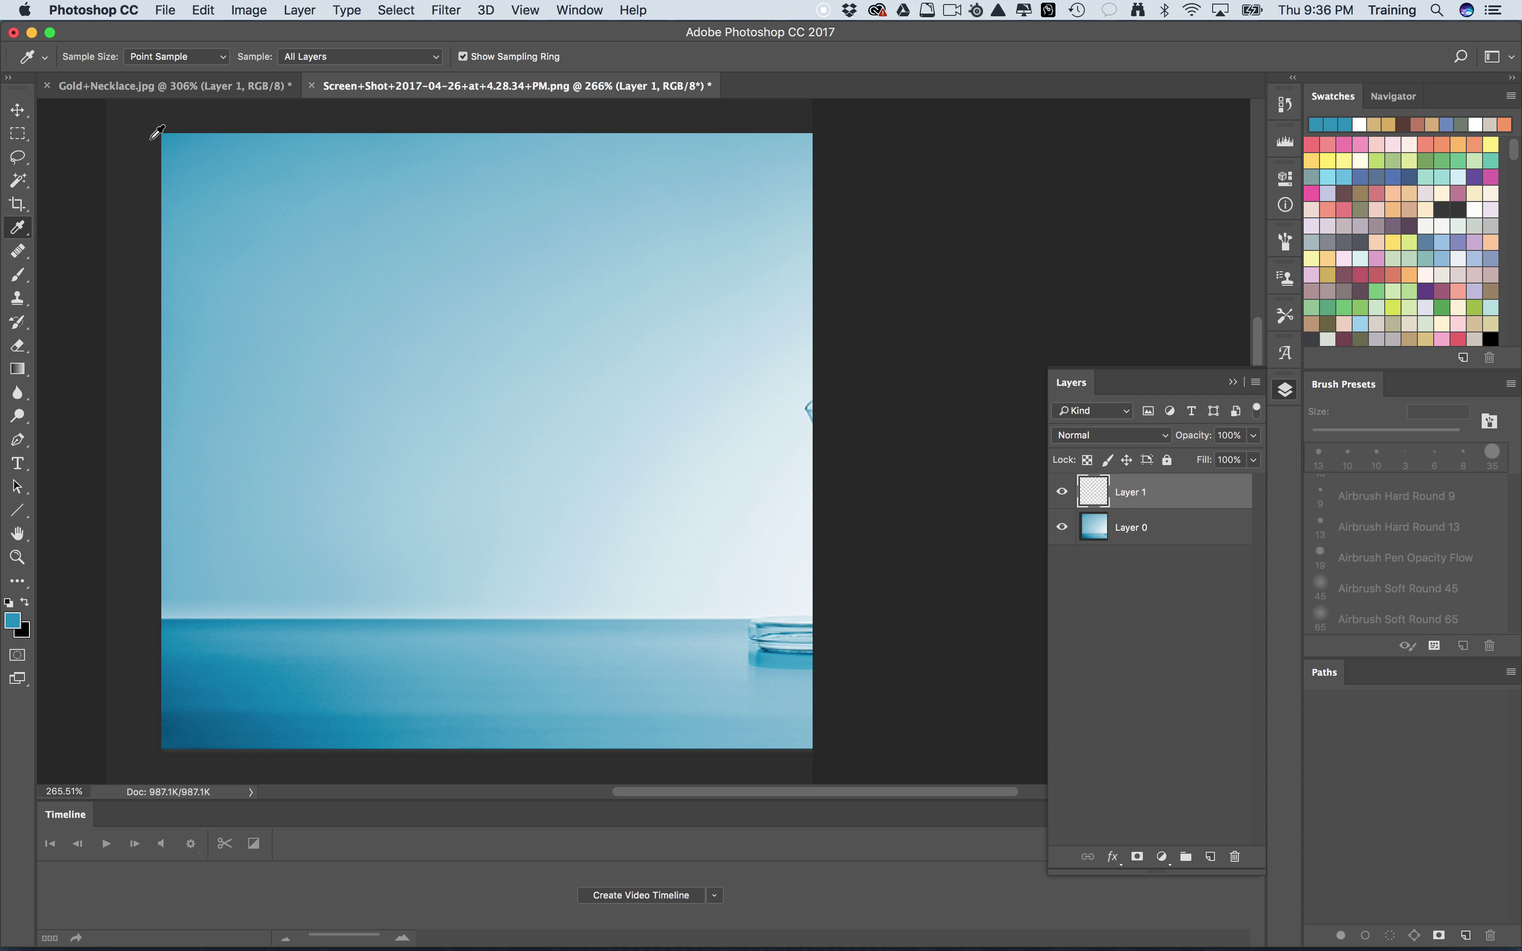
{"action": "left_click", "coordinate": [19, 135]}
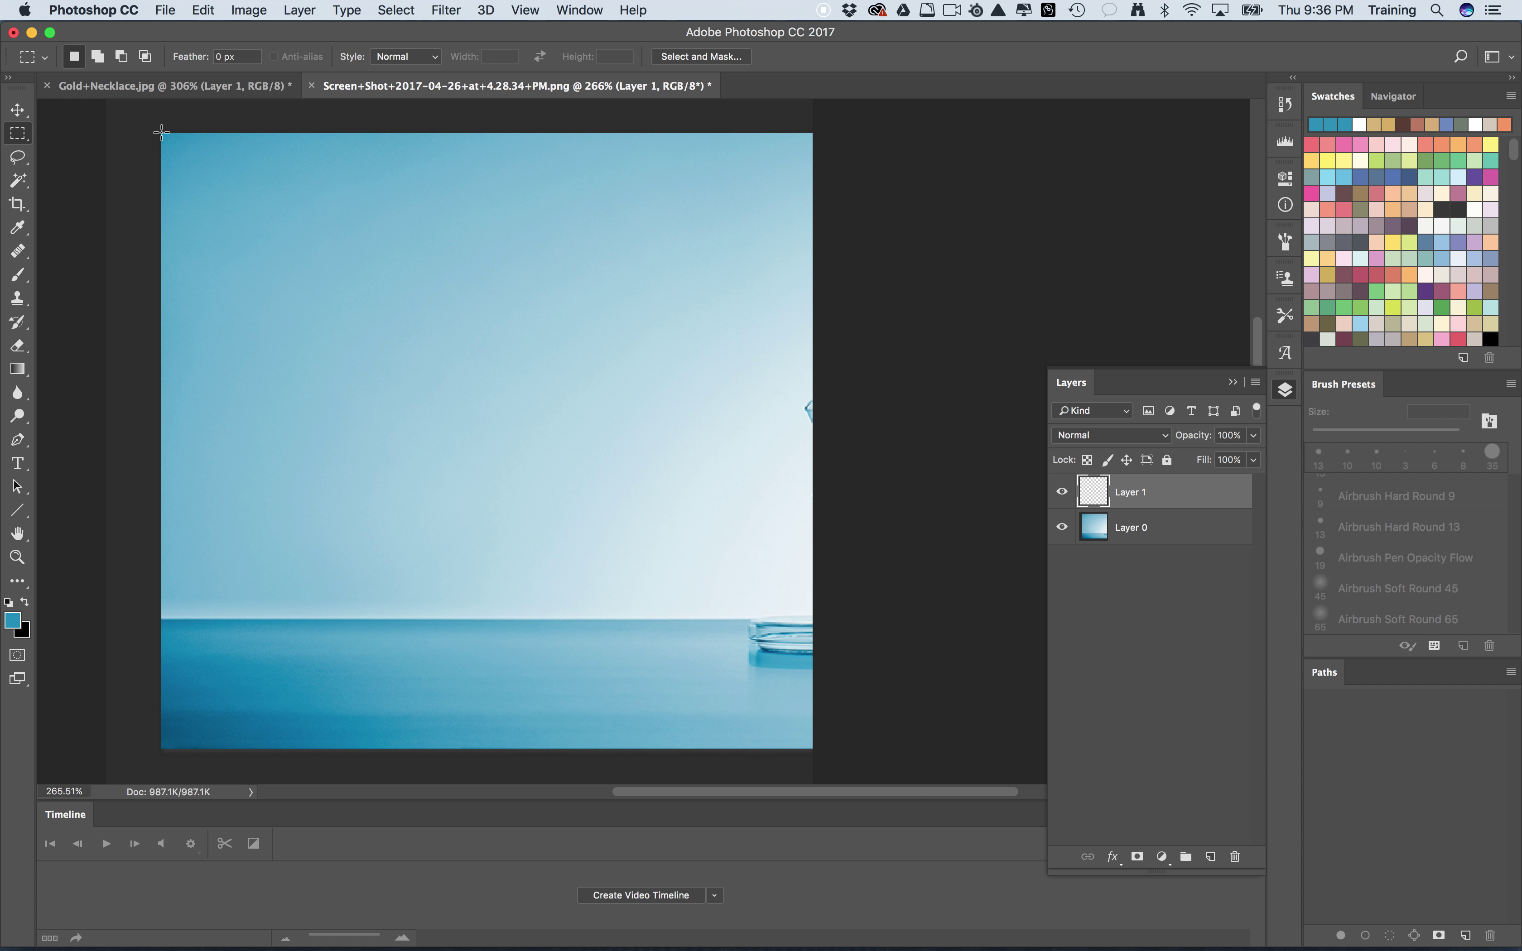
{"action": "left_click_drag", "start_coordinate": [162, 133], "coordinate": [812, 621]}
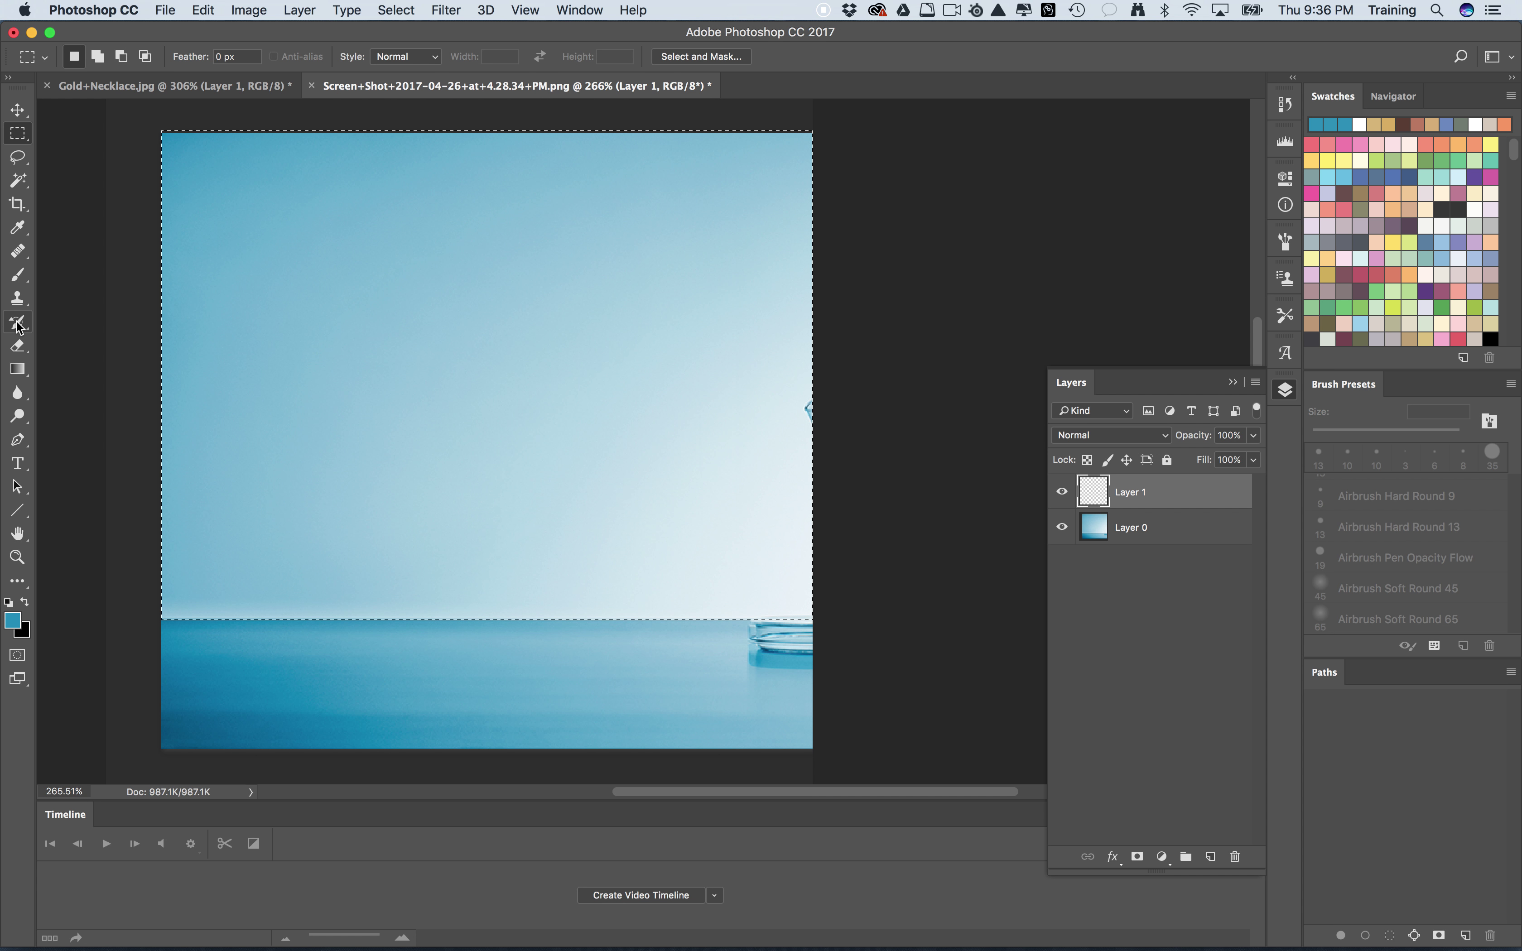
Define a gradient from the Foreground to Background preset, changing its end stop to white so it runs from the sampled blue to white.
{"action": "left_click", "coordinate": [17, 370]}
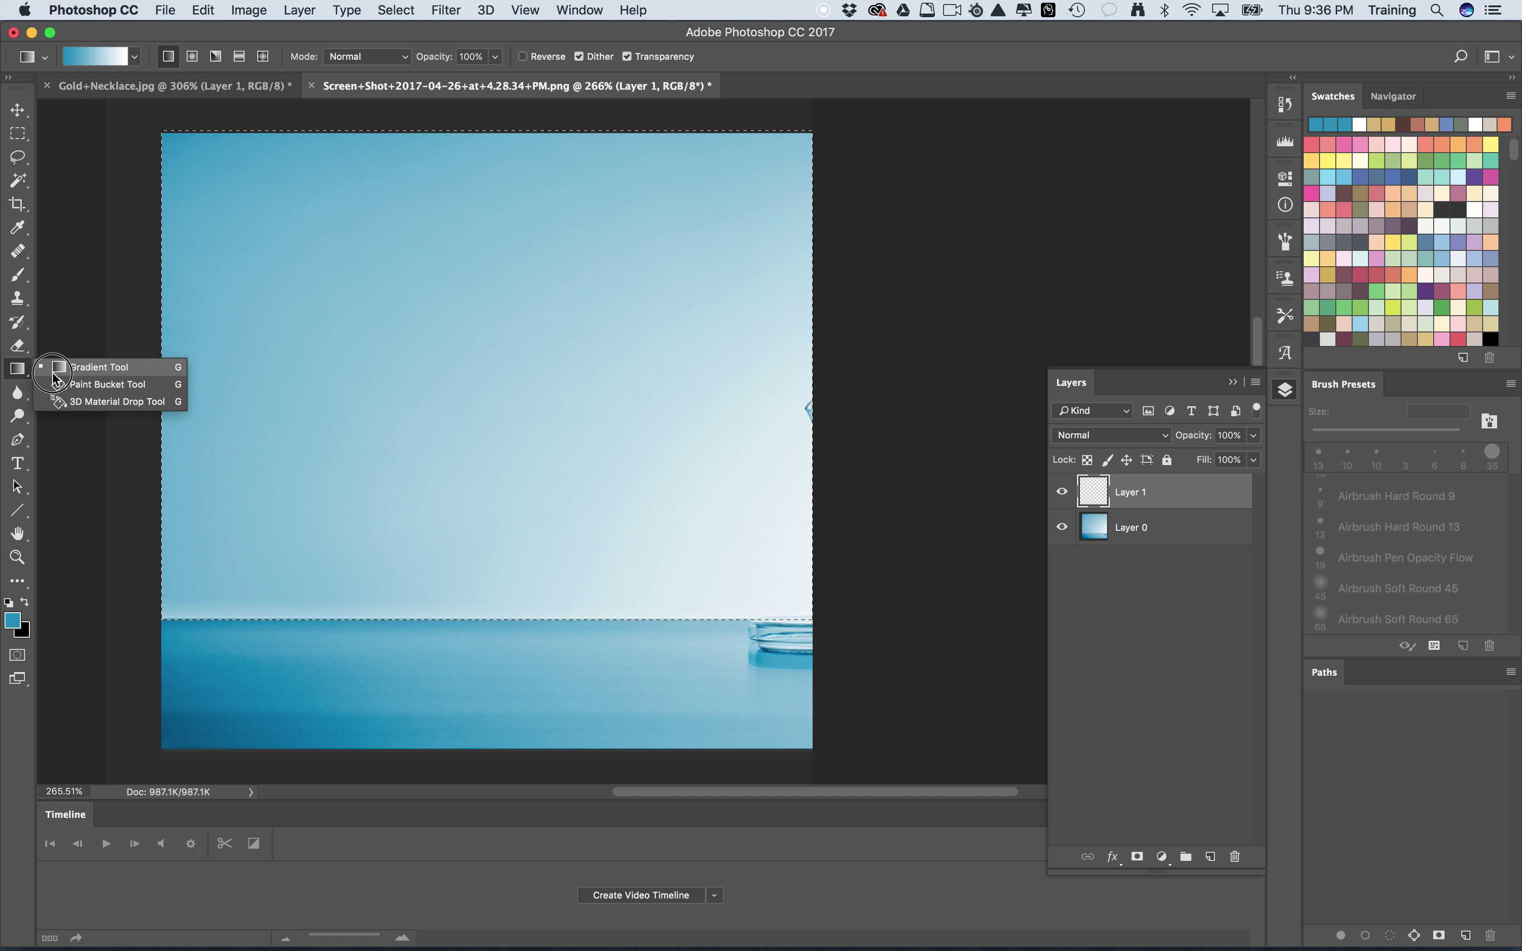
{"action": "left_click", "coordinate": [17, 370]}
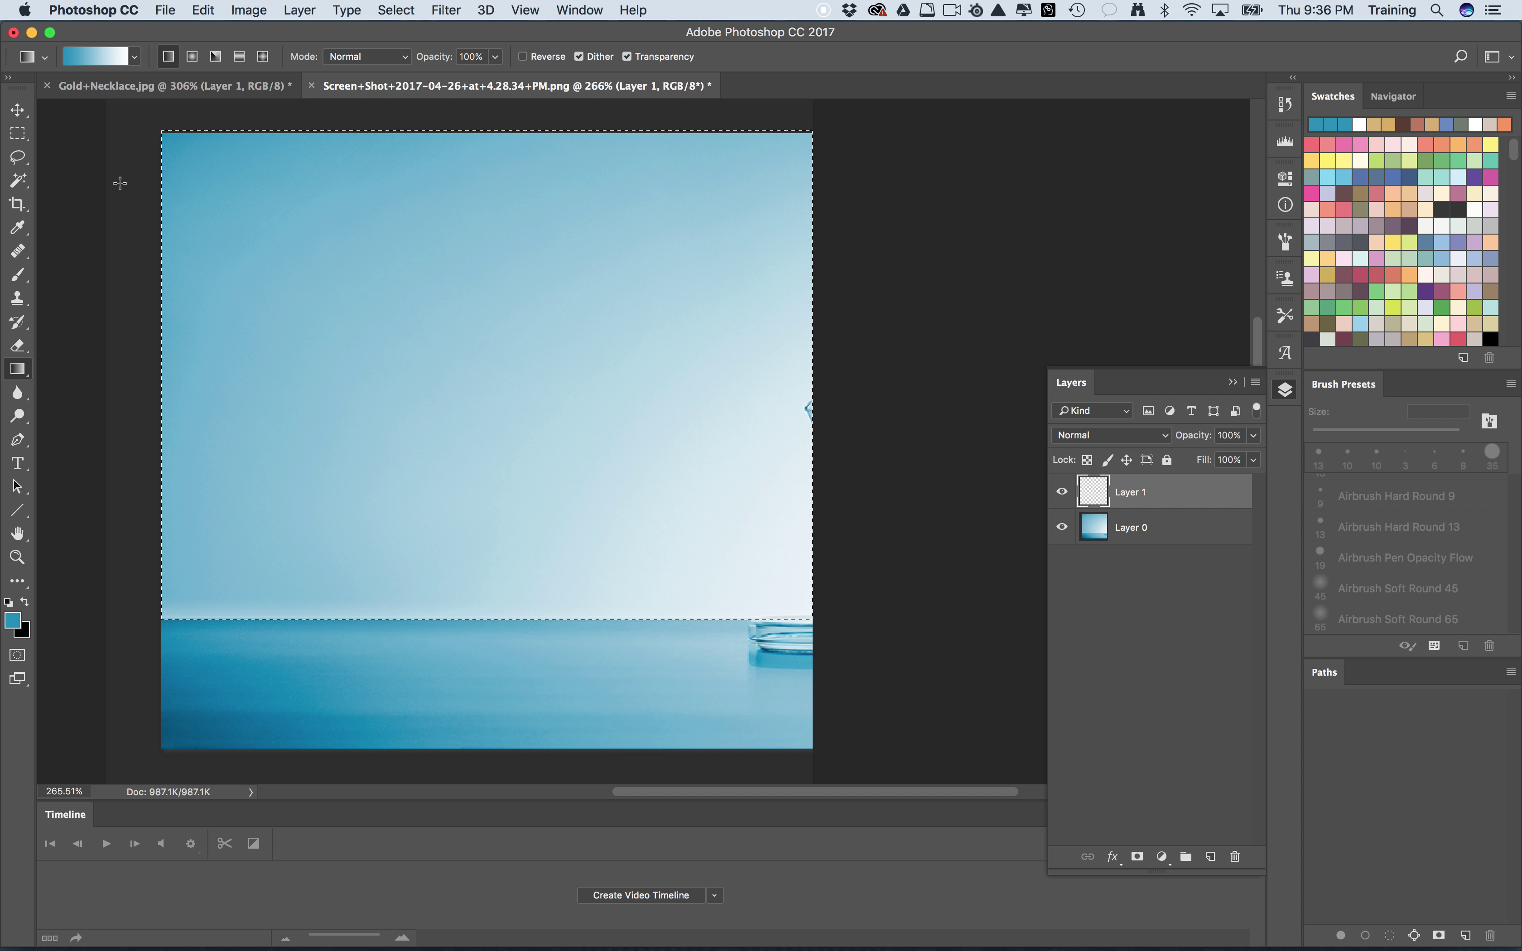
{"action": "left_click", "coordinate": [96, 58]}
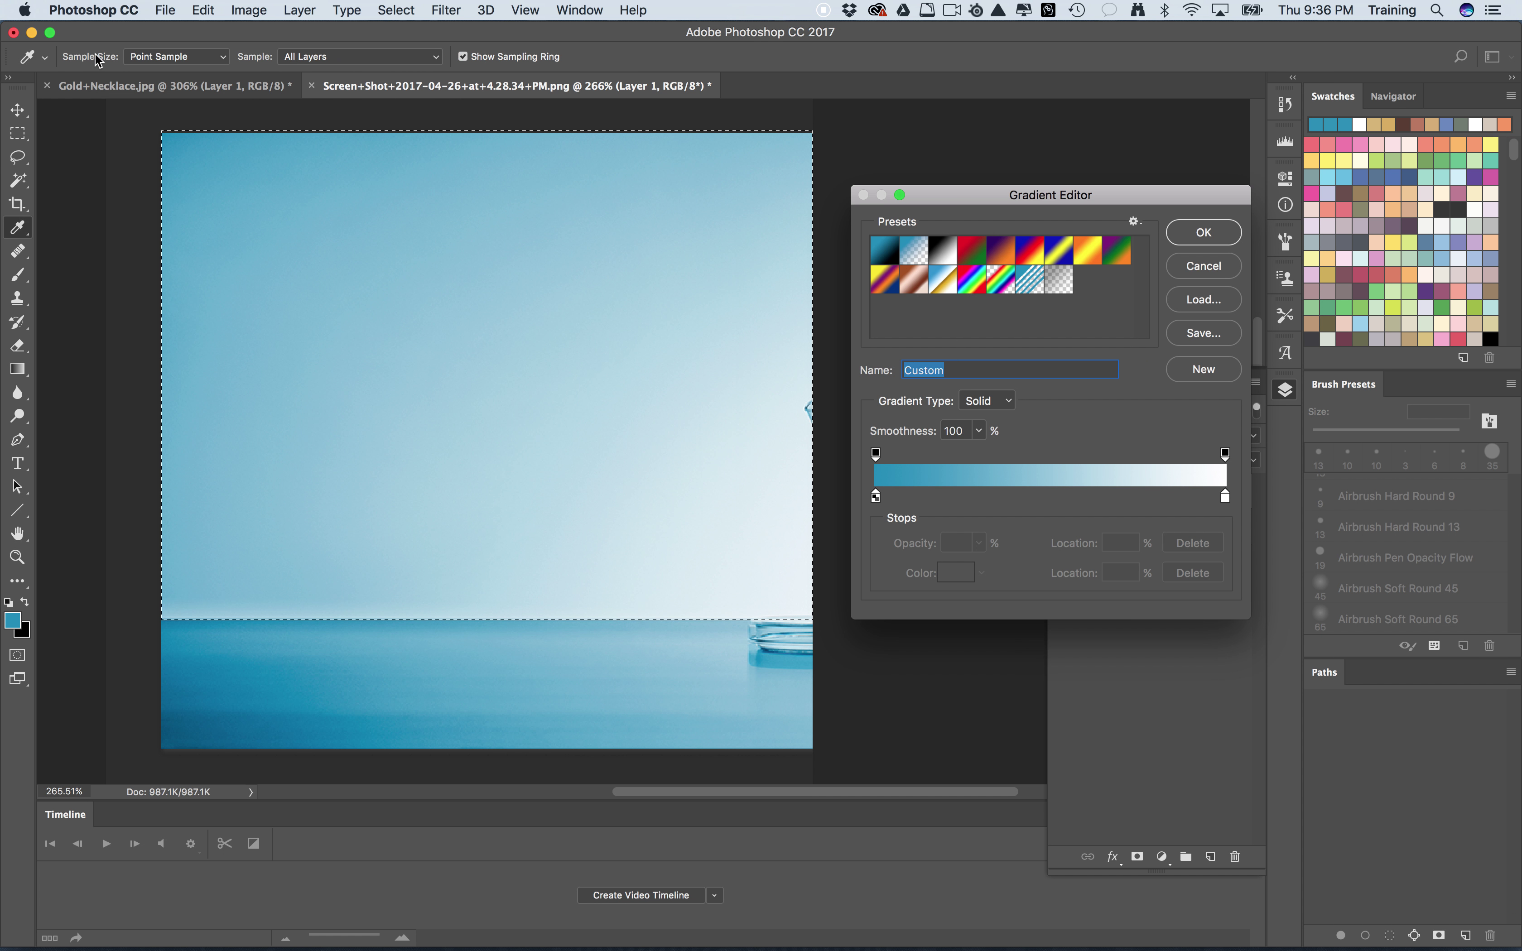
{"action": "left_click", "coordinate": [883, 254]}
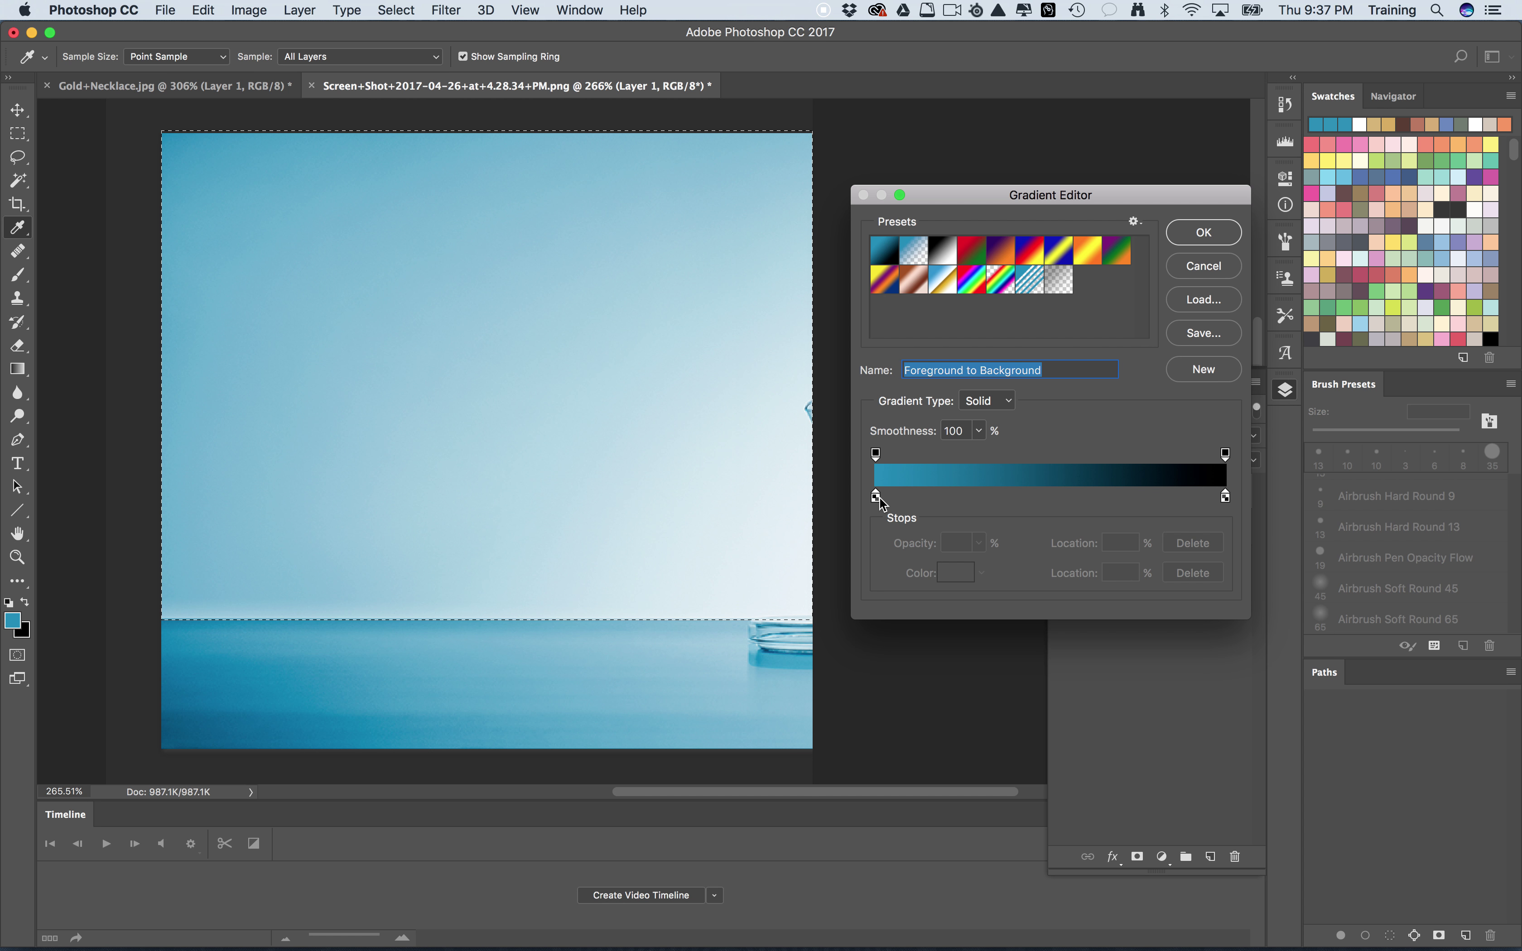
{"action": "left_click", "coordinate": [1226, 498]}
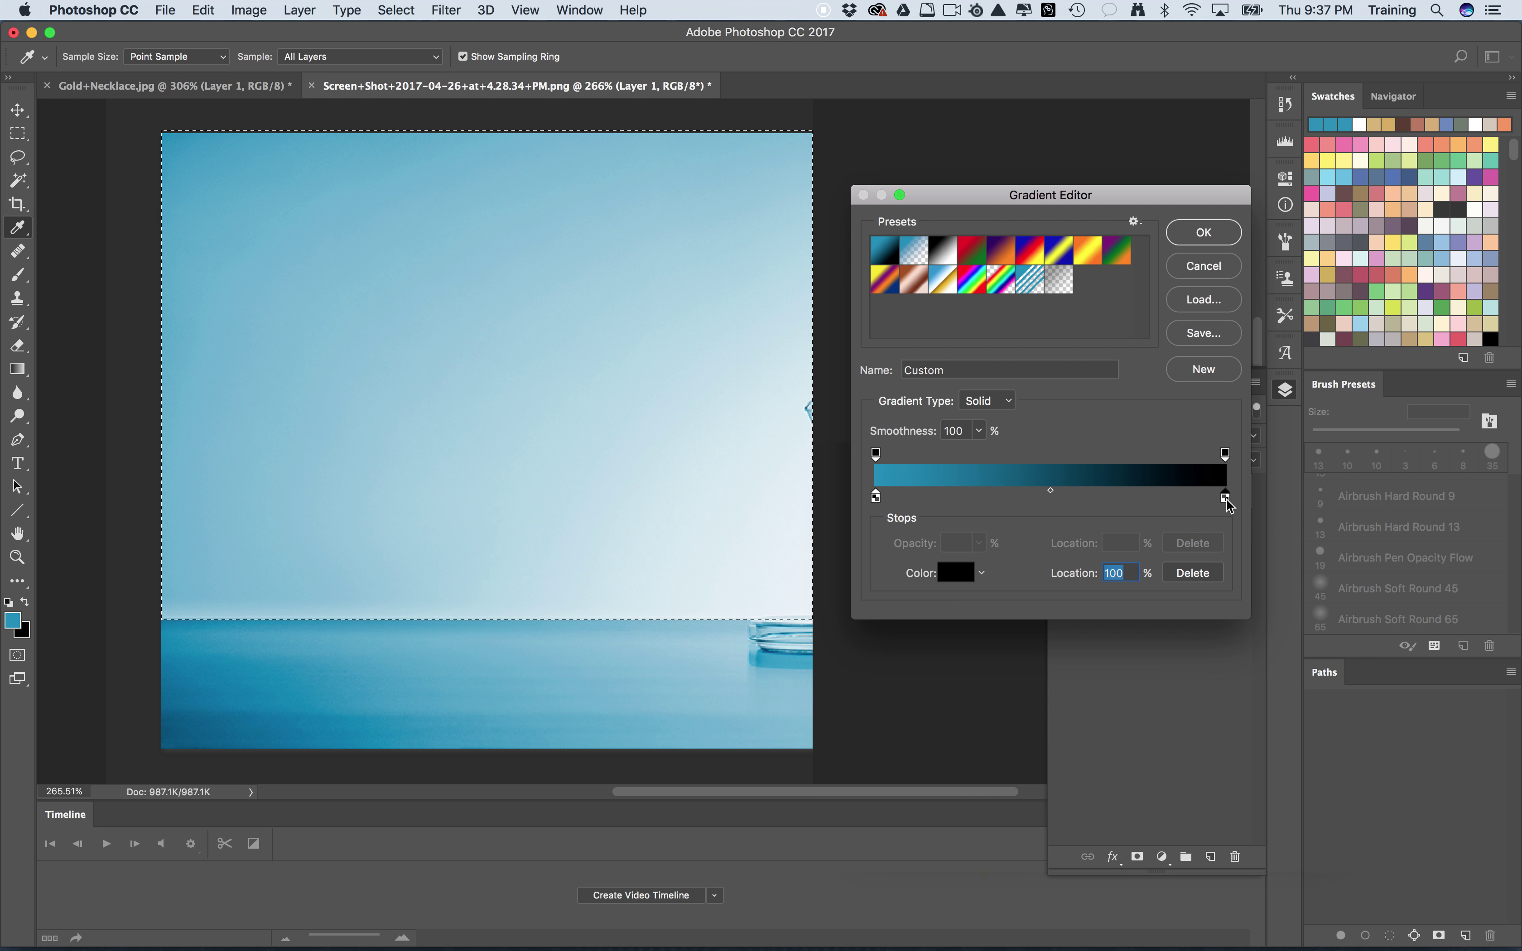
{"action": "double_click", "coordinate": [1226, 498]}
{"action": "left_click", "coordinate": [859, 526]}
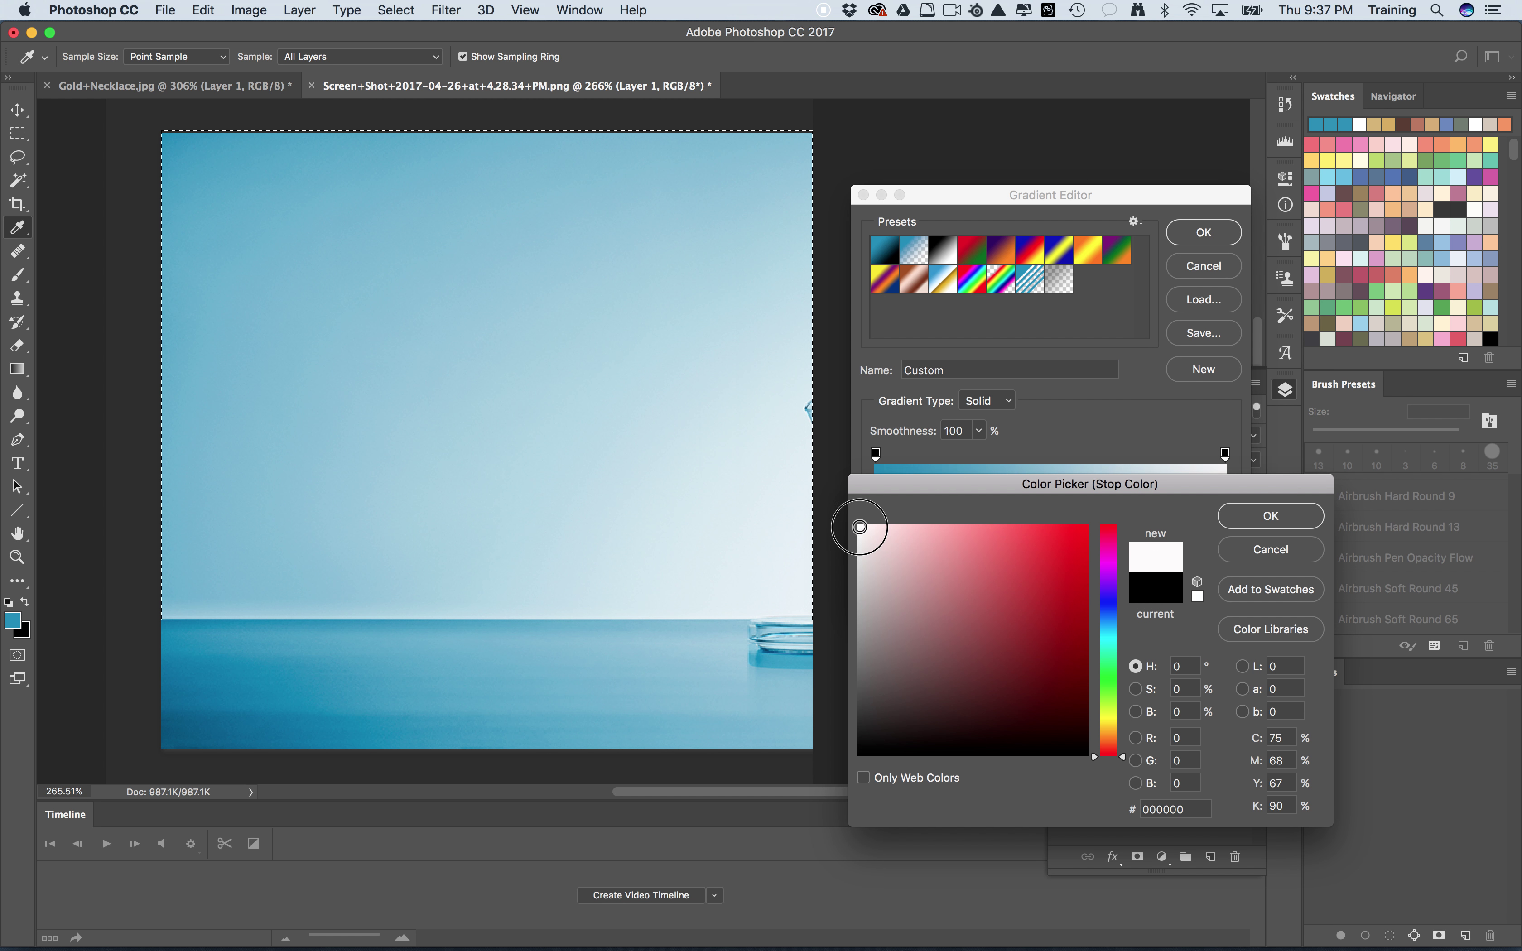
{"action": "left_click", "coordinate": [1281, 520]}
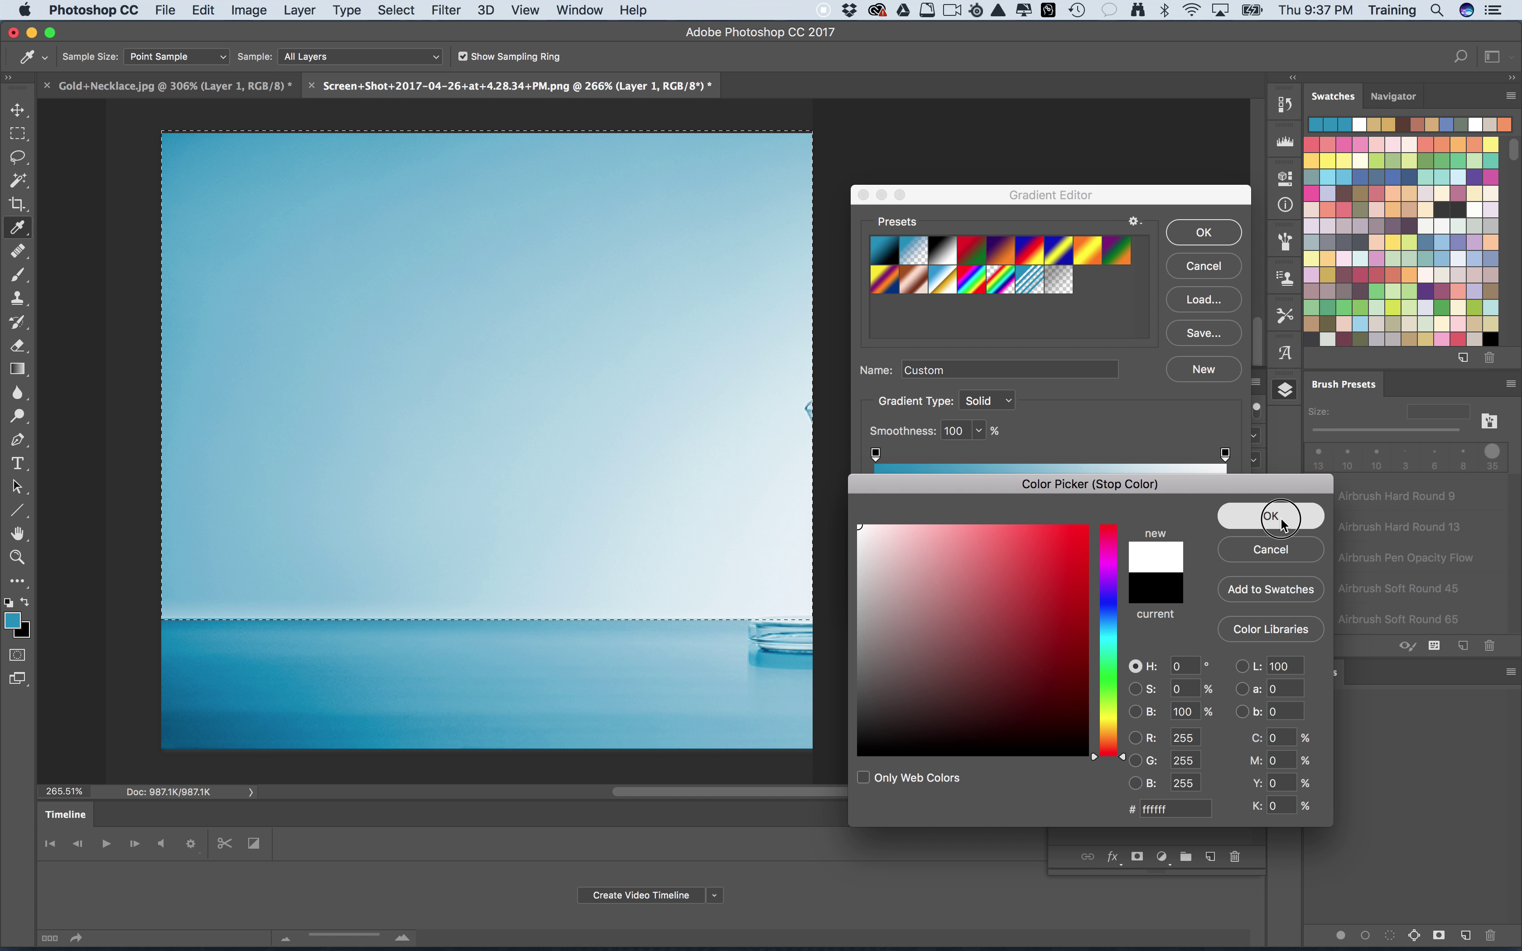
{"action": "left_click", "coordinate": [1204, 235]}
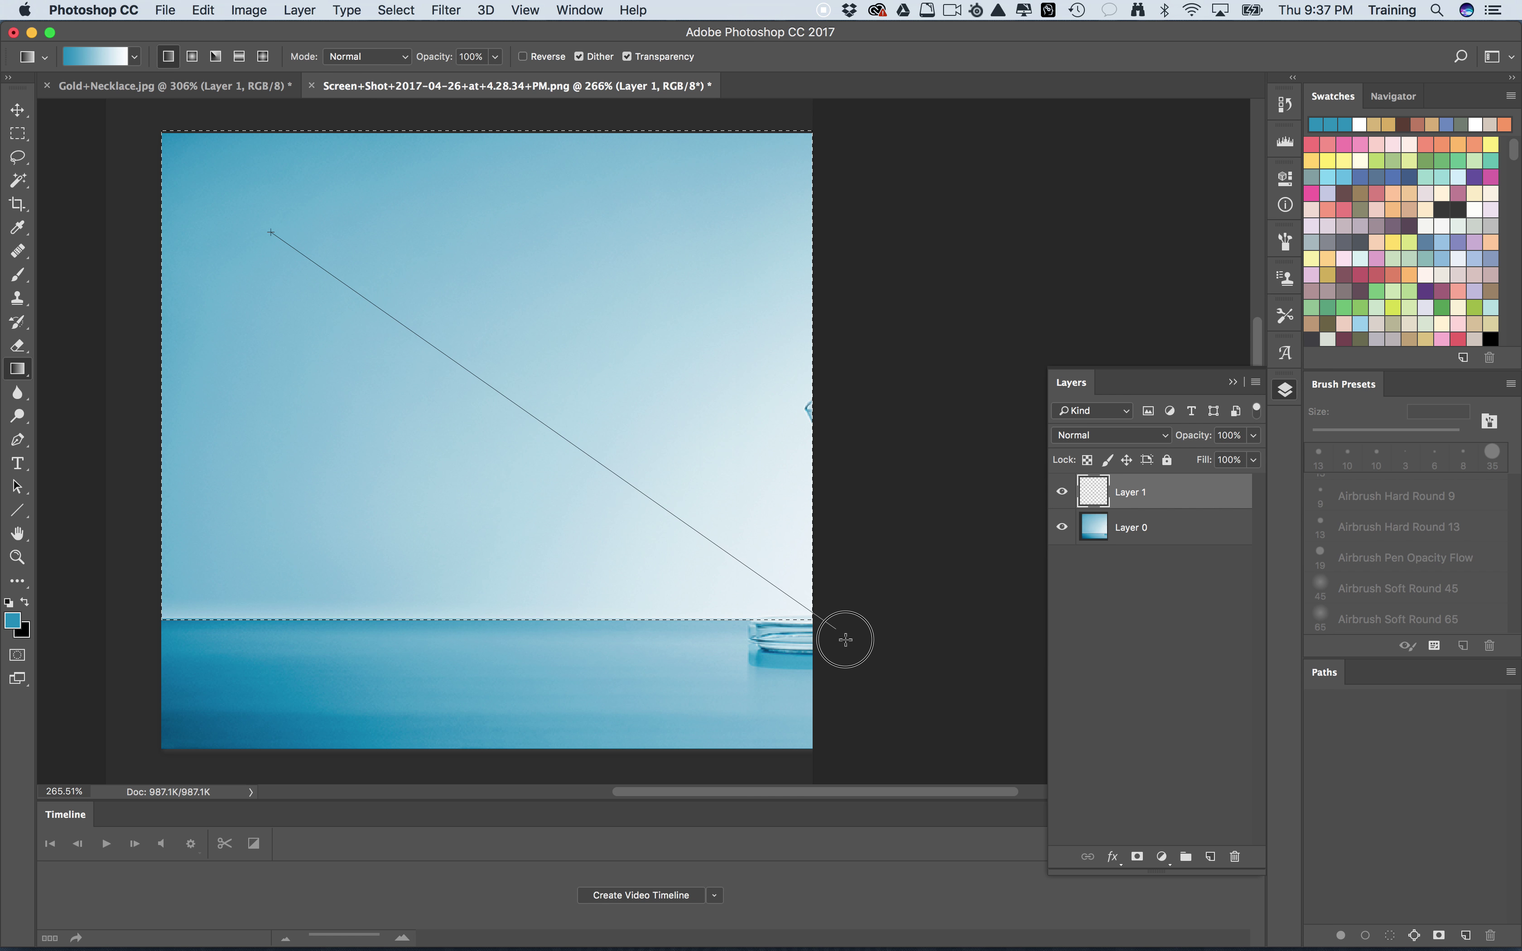
Draw the linear gradient diagonally from the backdrop's upper-left area to well beyond its lower-right corner, and compare it with the original.
{"action": "left_click_drag", "start_coordinate": [845, 639], "coordinate": [1032, 772]}
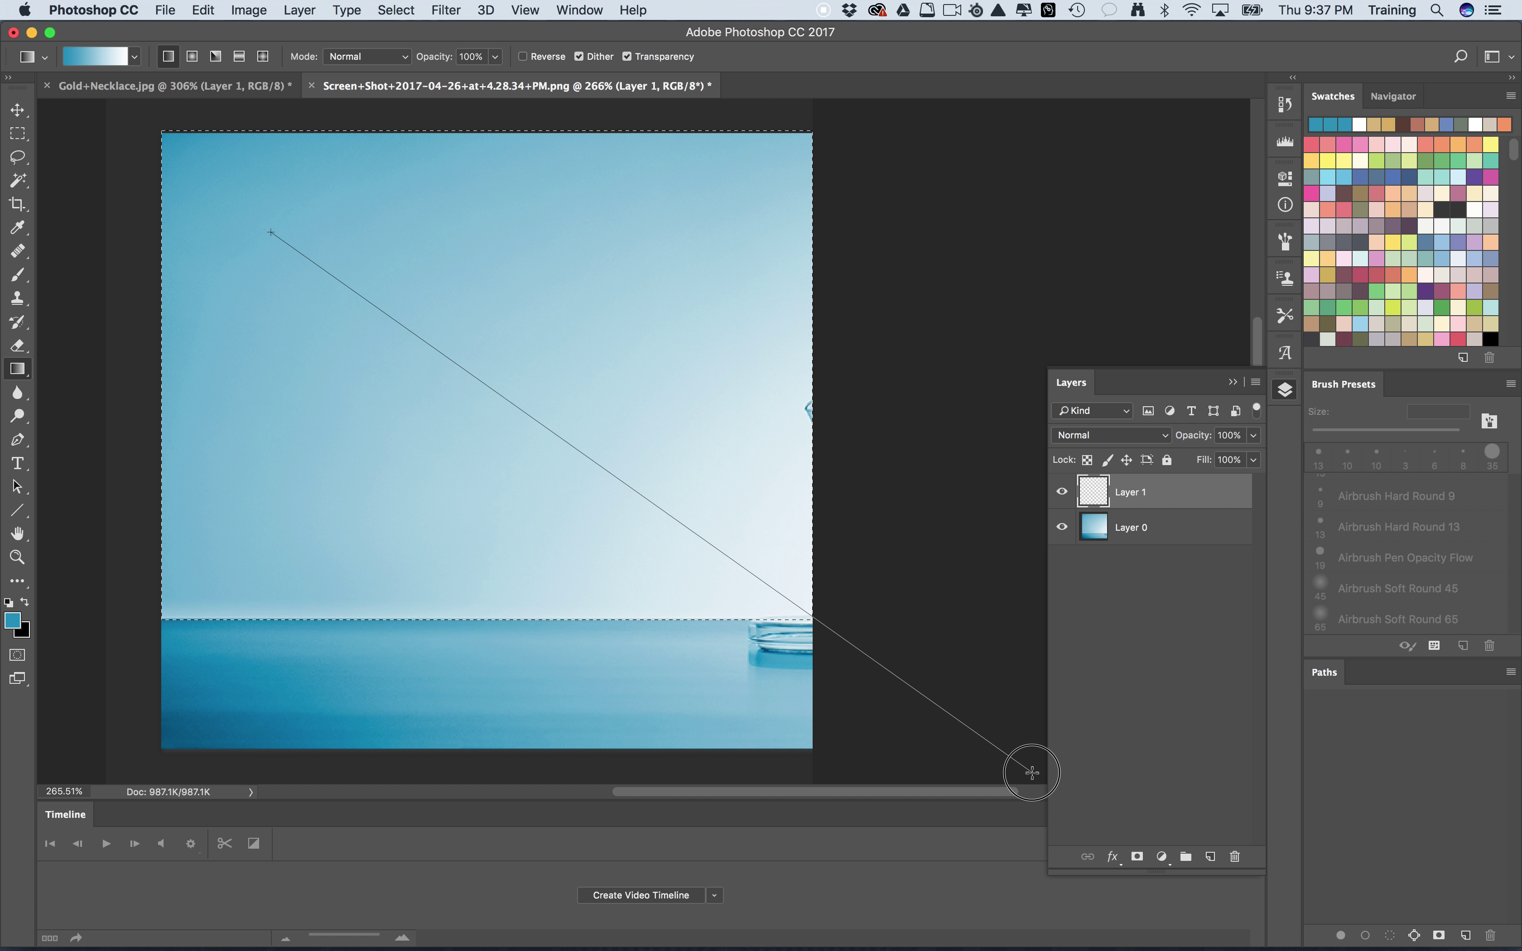
{"action": "left_click_drag", "start_coordinate": [1032, 773], "coordinate": [1032, 773]}
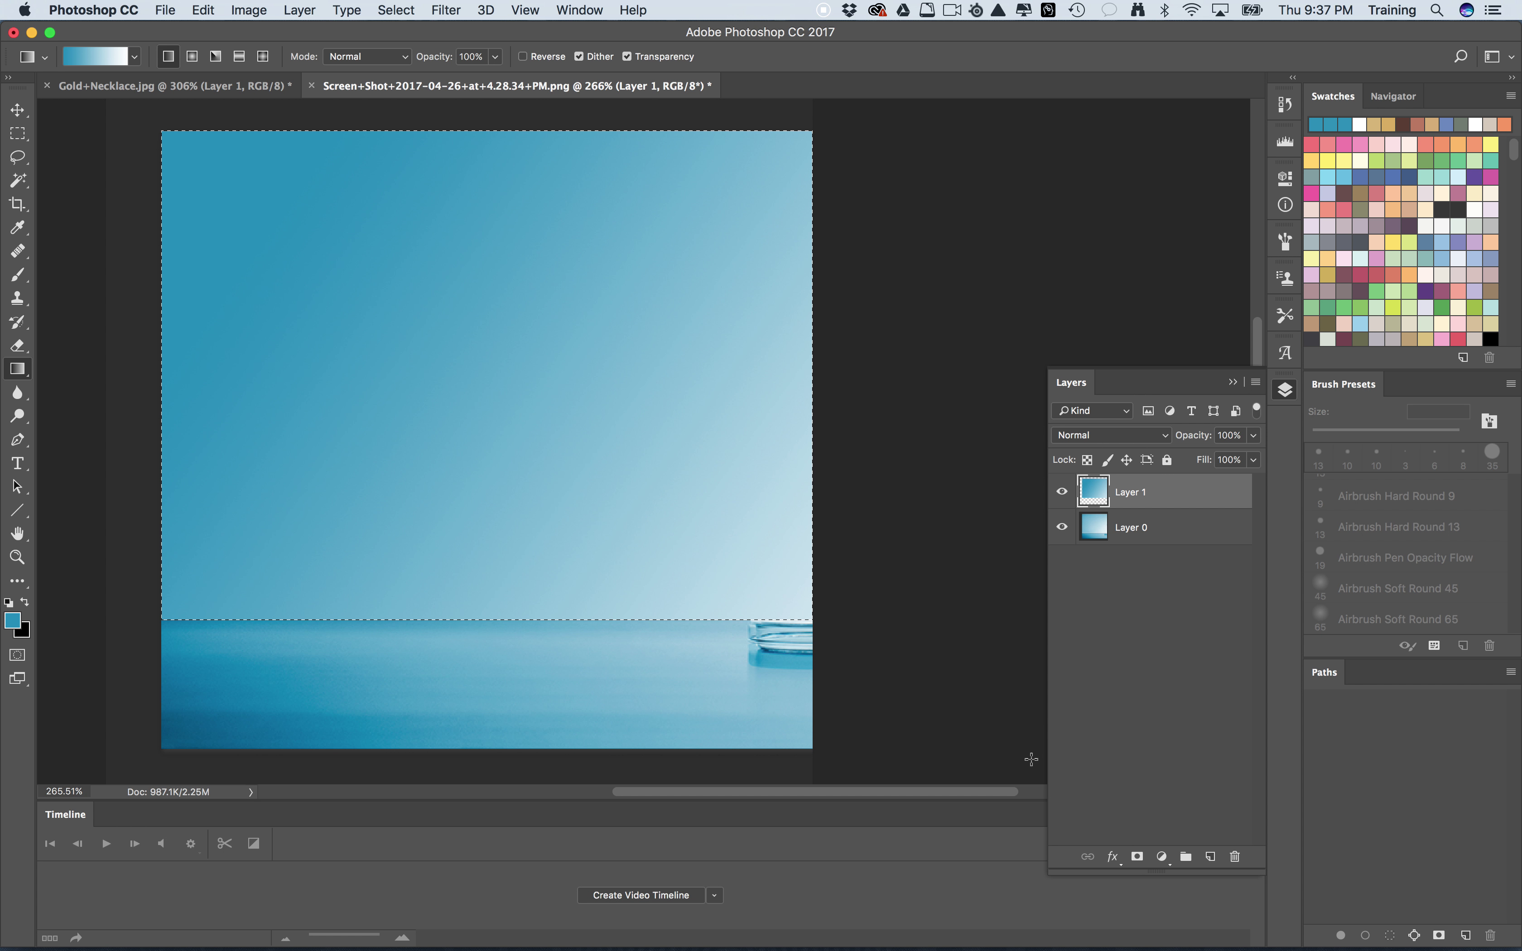
{"action": "left_click", "coordinate": [1062, 492]}
{"action": "left_click", "coordinate": [1063, 493]}
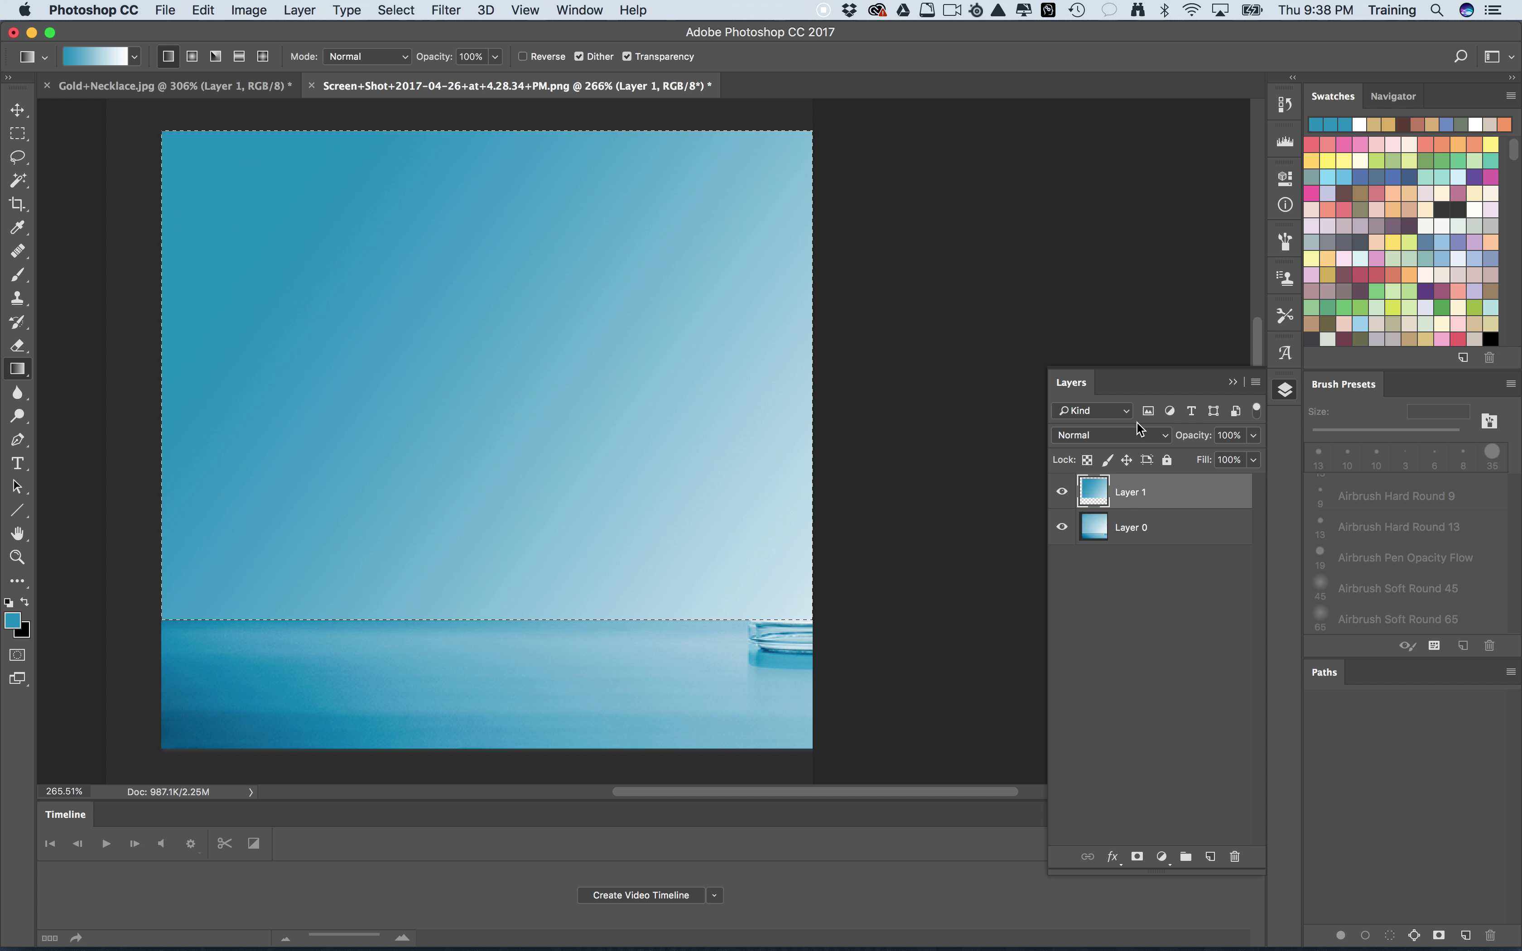
Set the gradient layer's blend mode to Darker Color and deselect the backdrop area.
{"action": "left_click", "coordinate": [1143, 434]}
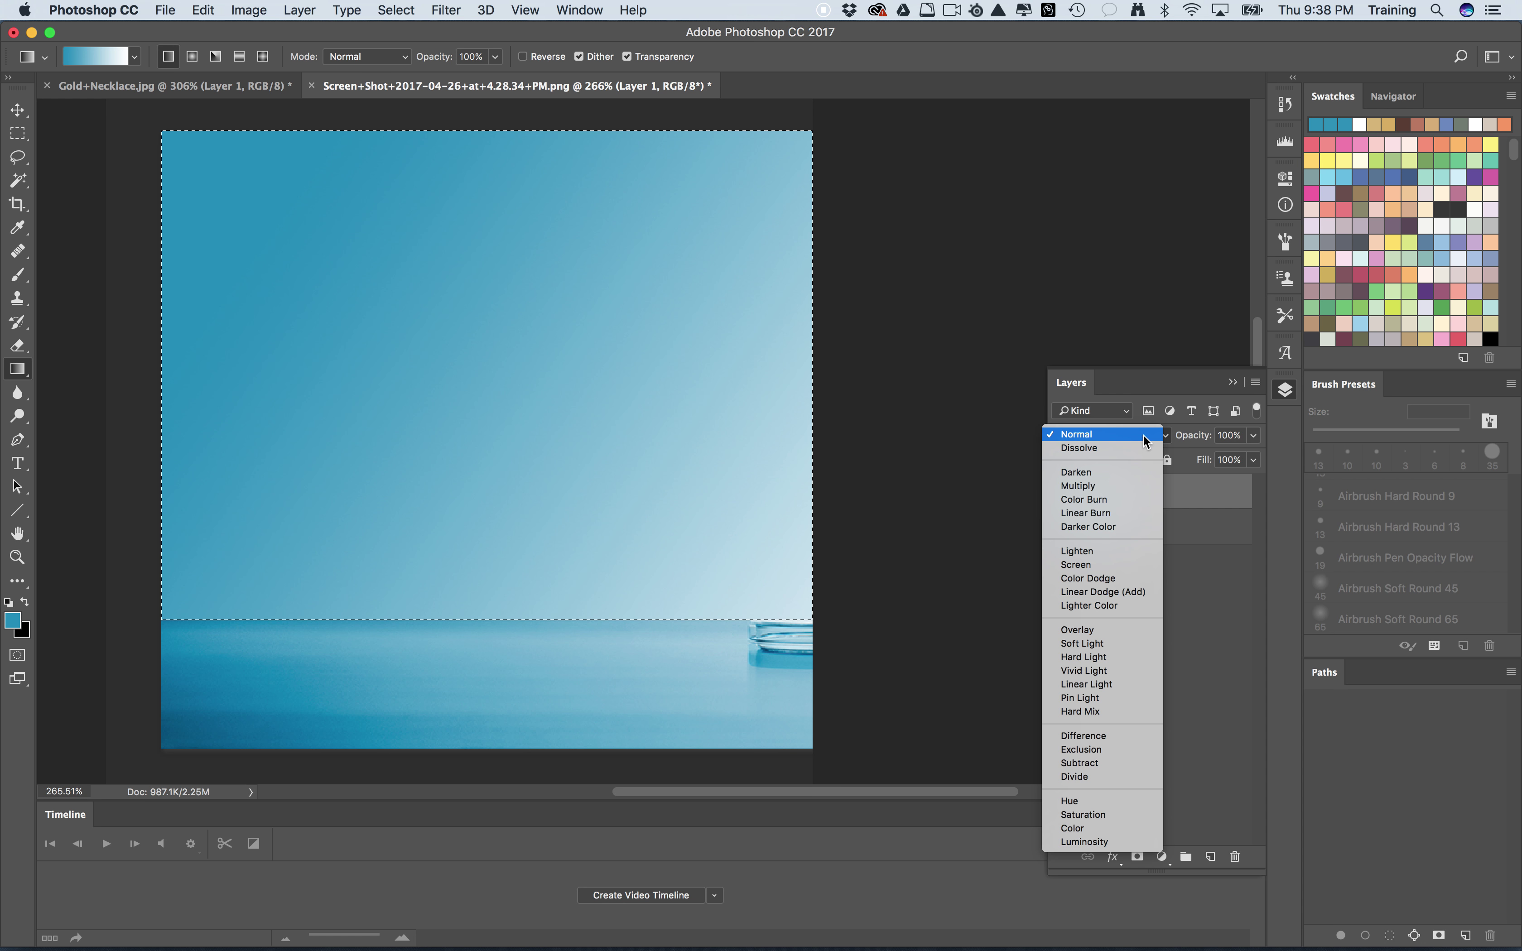
{"action": "left_click", "coordinate": [1143, 434]}
{"action": "left_click", "coordinate": [1125, 437]}
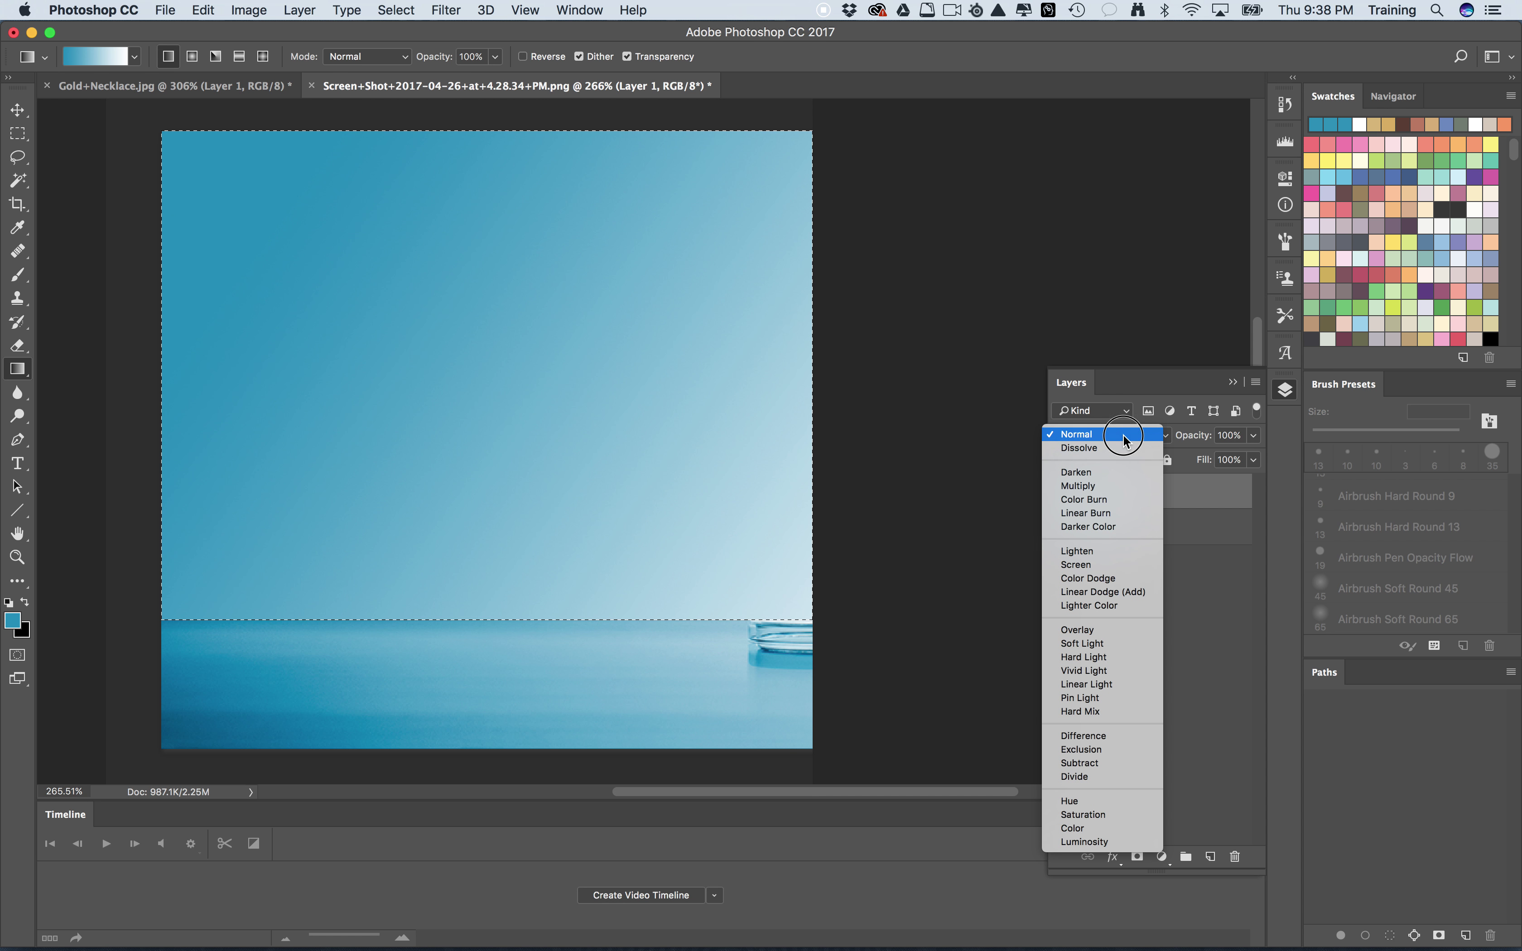
{"action": "left_click", "coordinate": [1124, 529]}
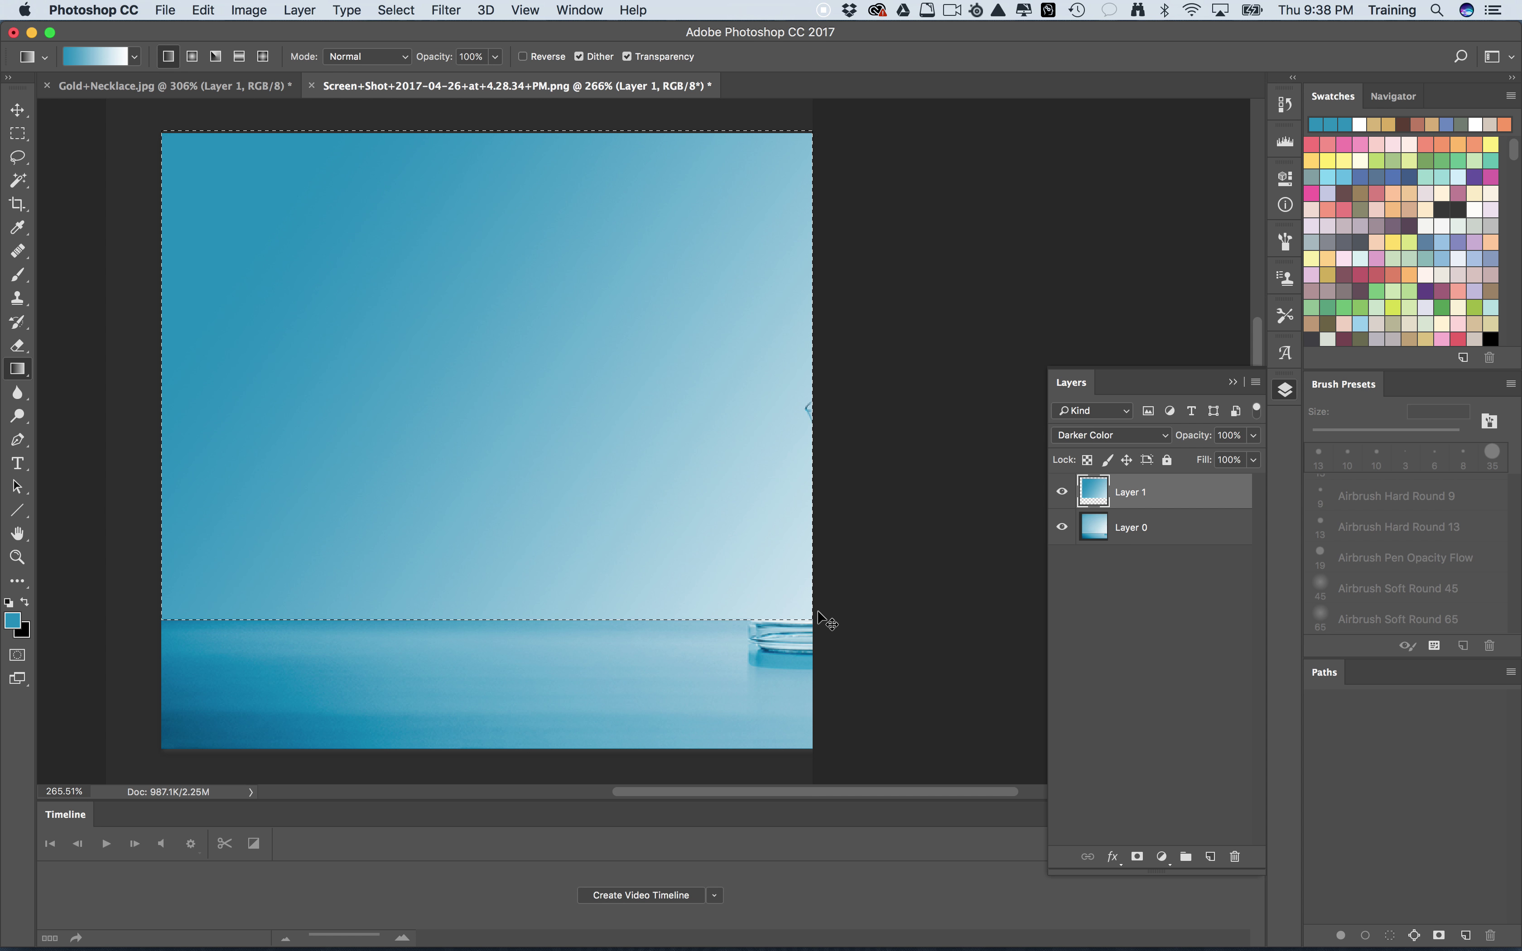
{"action": "key", "text": "super+d"}
Add a layer mask to the gradient layer and paint it black over the glass dish's rim with a 10 px brush.
{"action": "left_click", "coordinate": [1139, 857]}
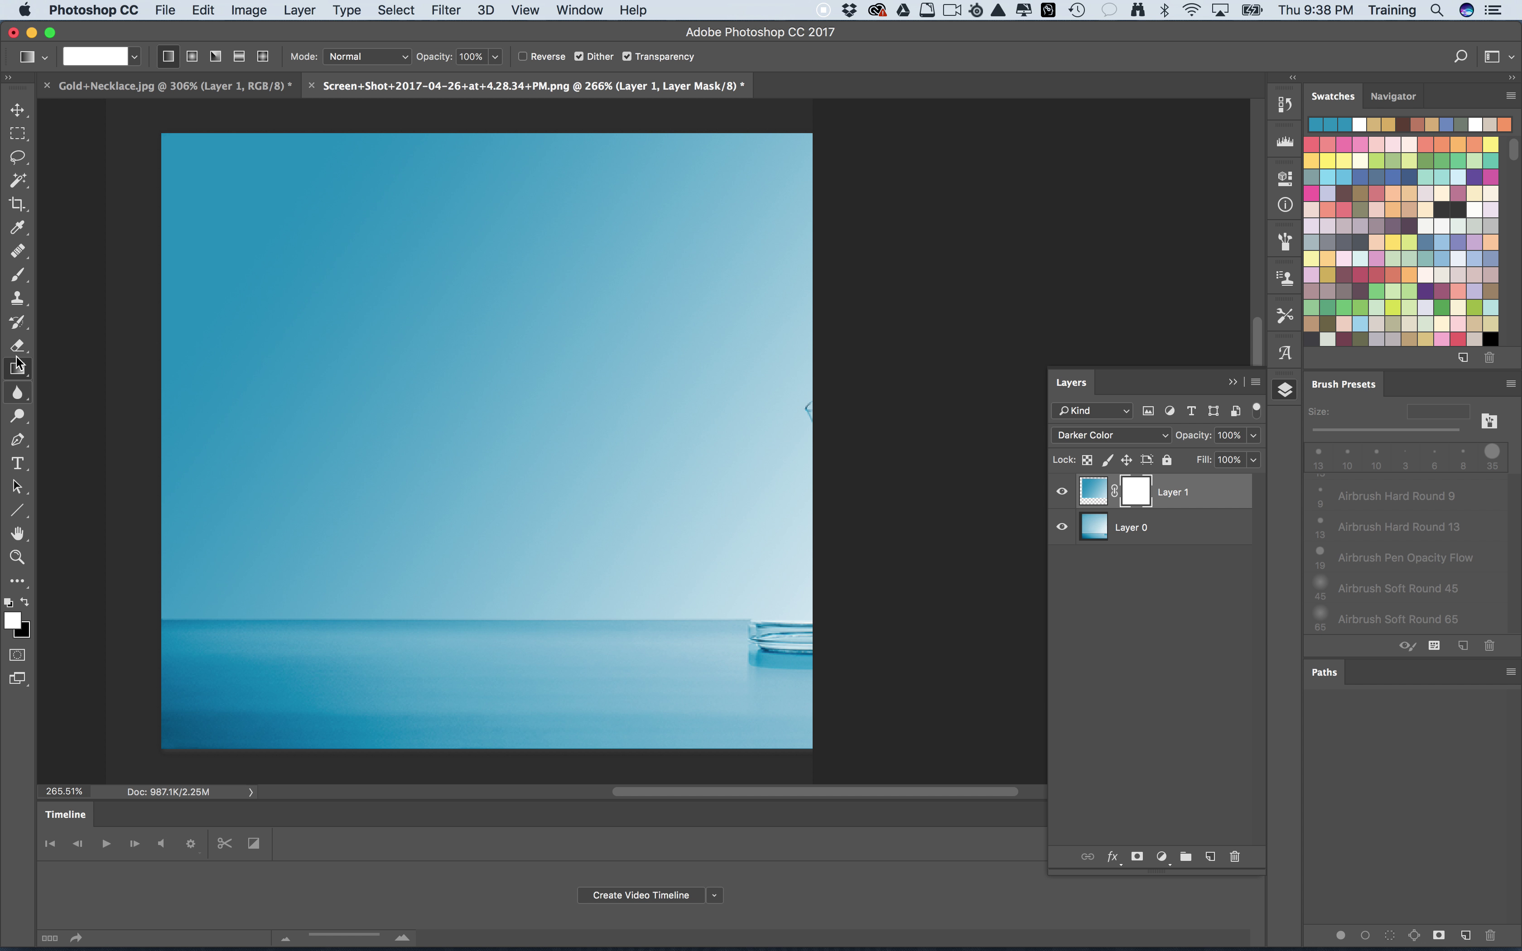
{"action": "left_click", "coordinate": [18, 277]}
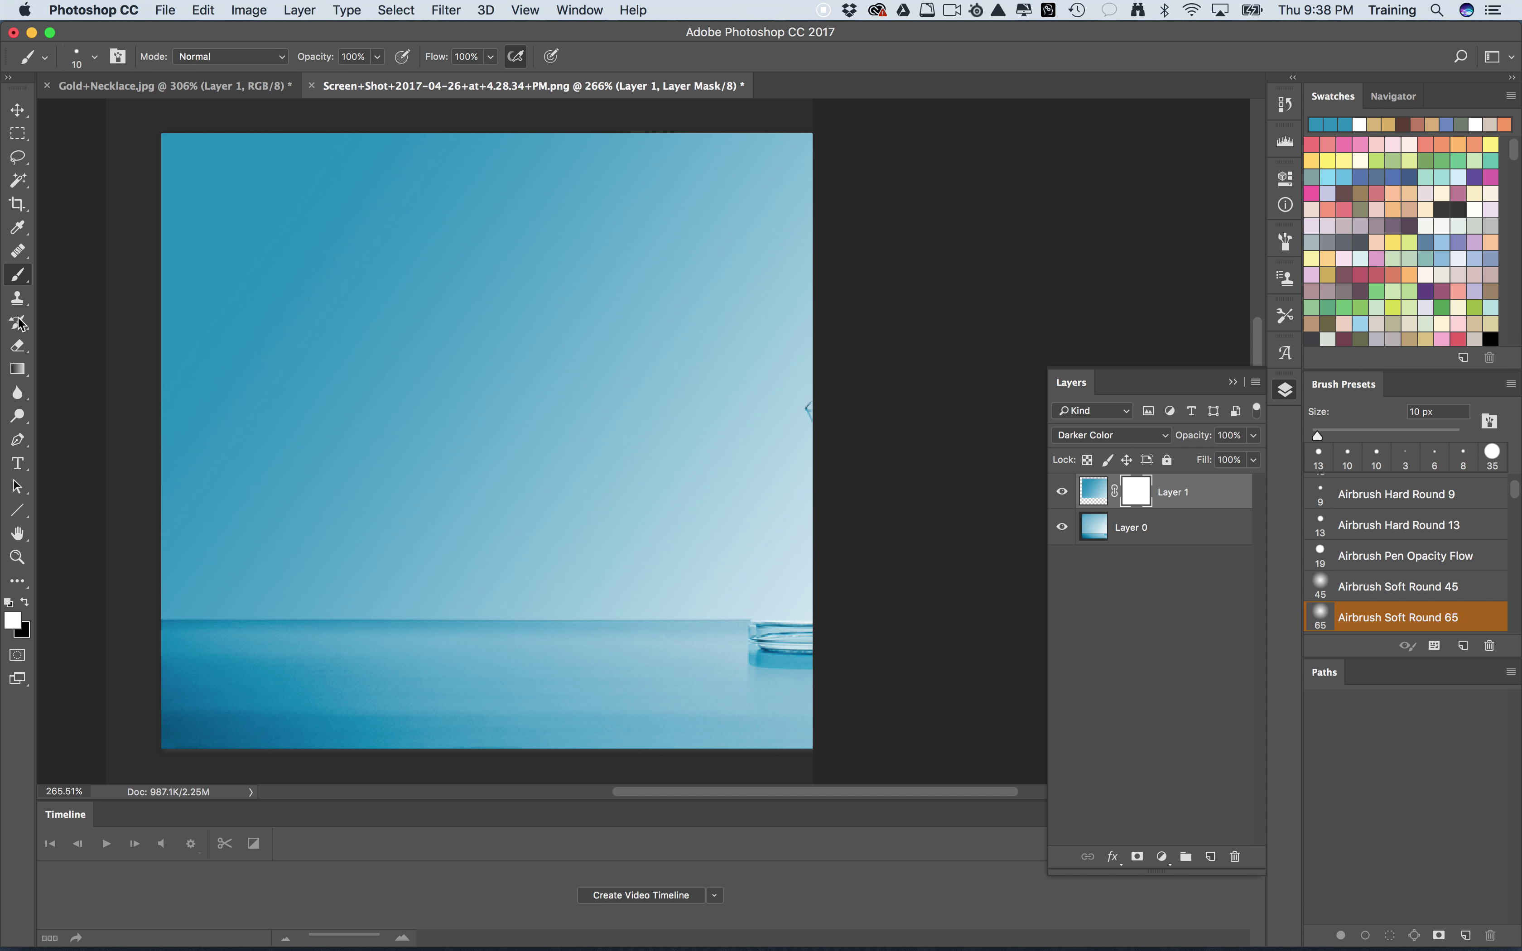
{"action": "left_click", "coordinate": [25, 602]}
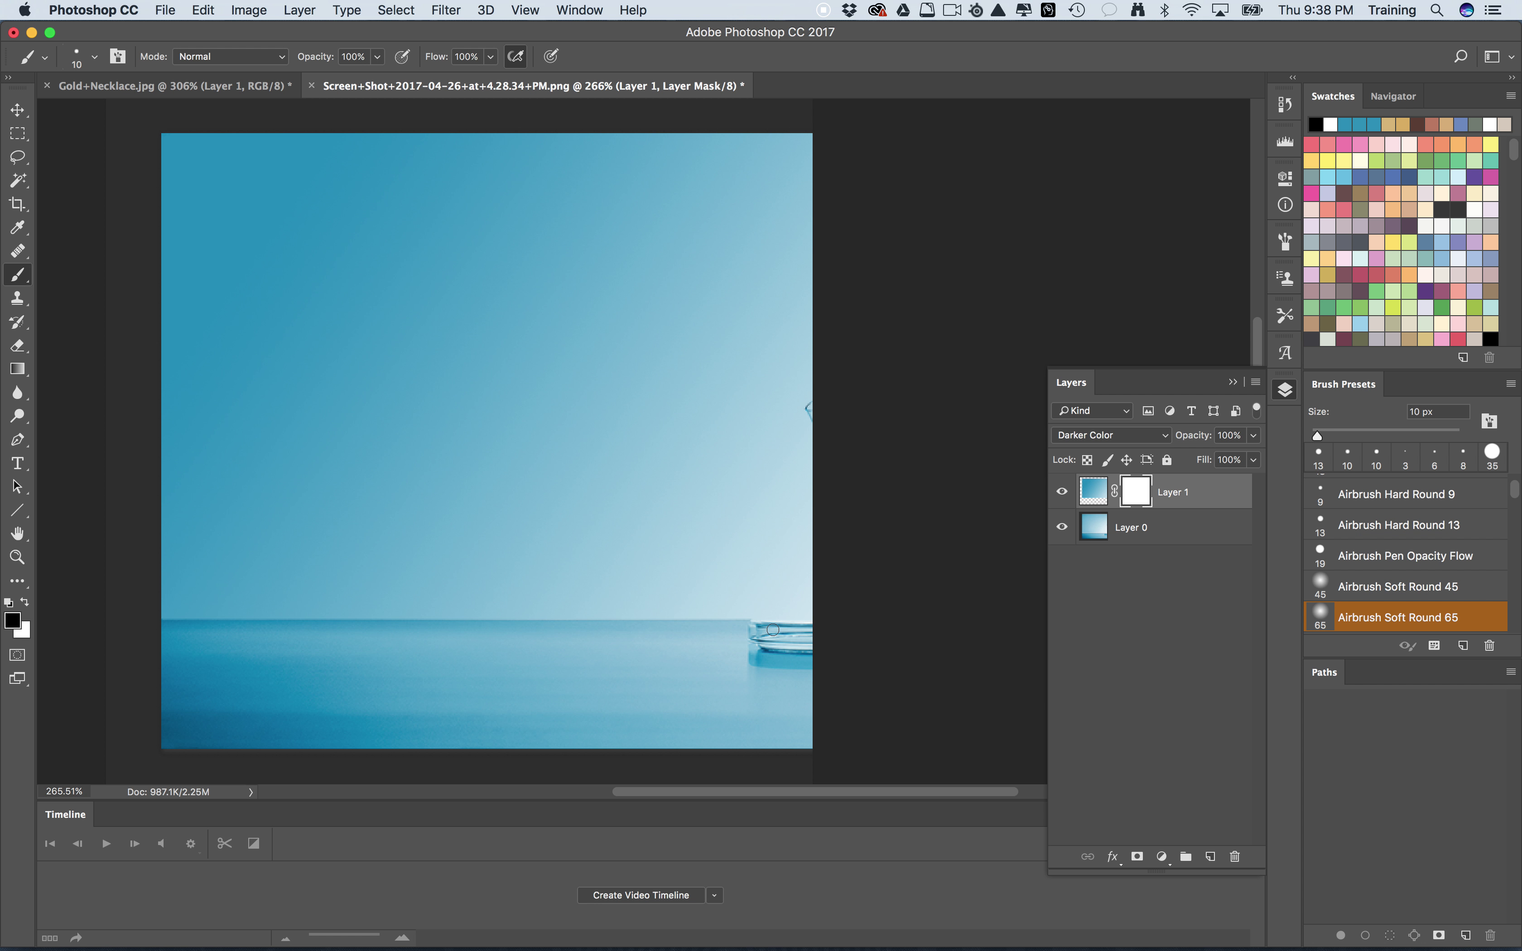
{"action": "key", "text": "super+equal"}
{"action": "key", "text": "super+equal"}
{"action": "key", "text": "super+equal"}
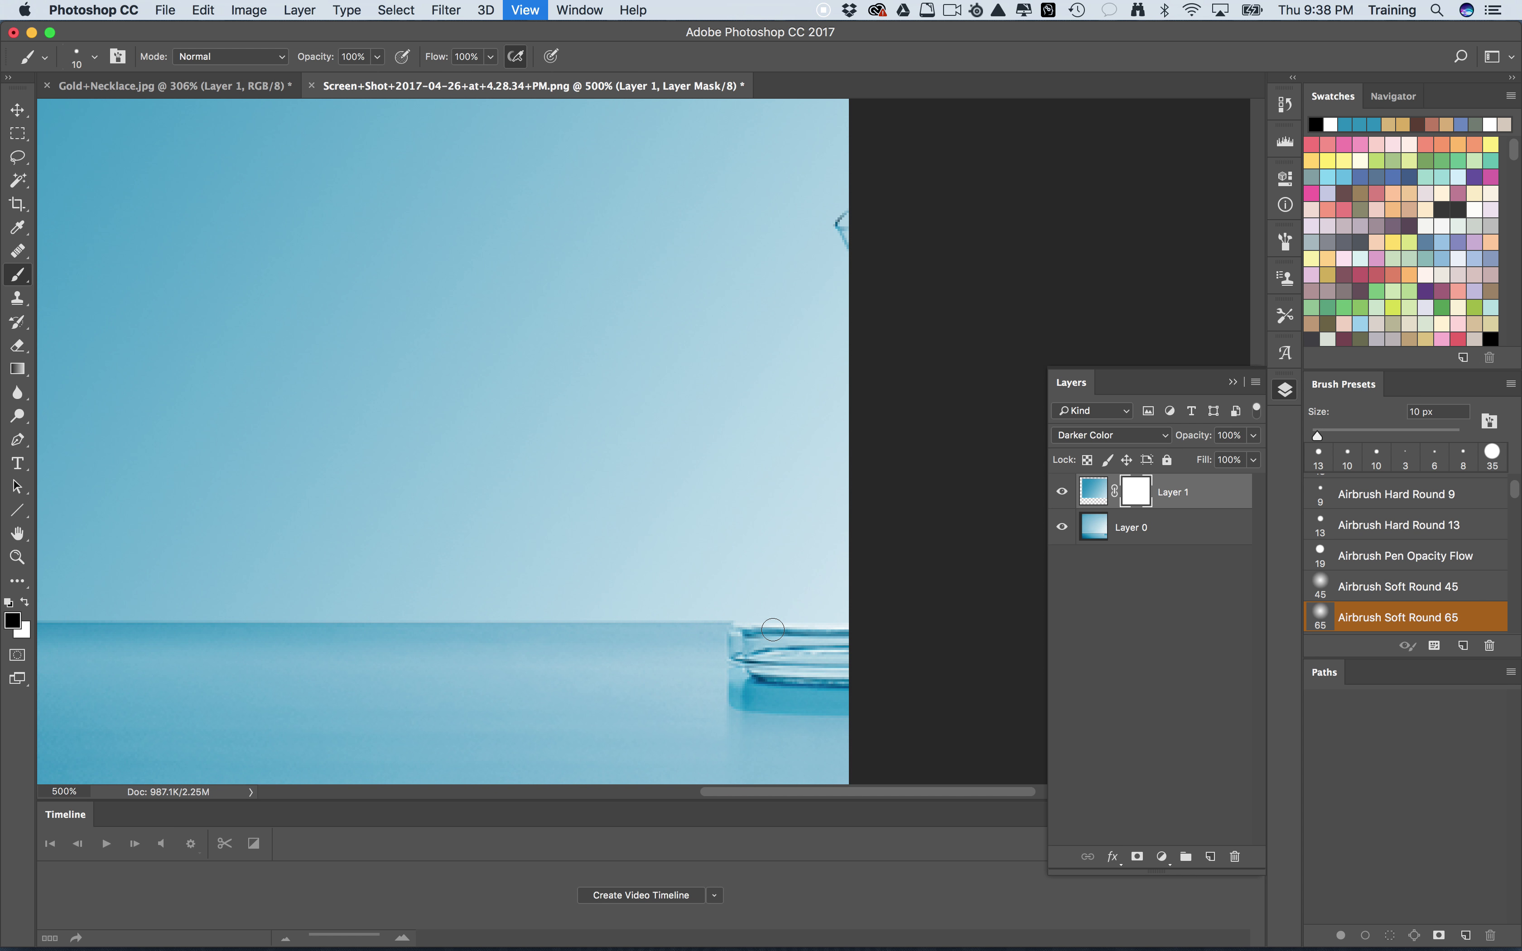
{"action": "mouse_move", "coordinate": [773, 629]}
{"action": "left_mouse_down"}
{"action": "mouse_move", "coordinate": [628, 496]}
{"action": "mouse_move", "coordinate": [746, 495]}
{"action": "mouse_move", "coordinate": [665, 490]}
{"action": "mouse_move", "coordinate": [720, 500]}
{"action": "left_mouse_up"}
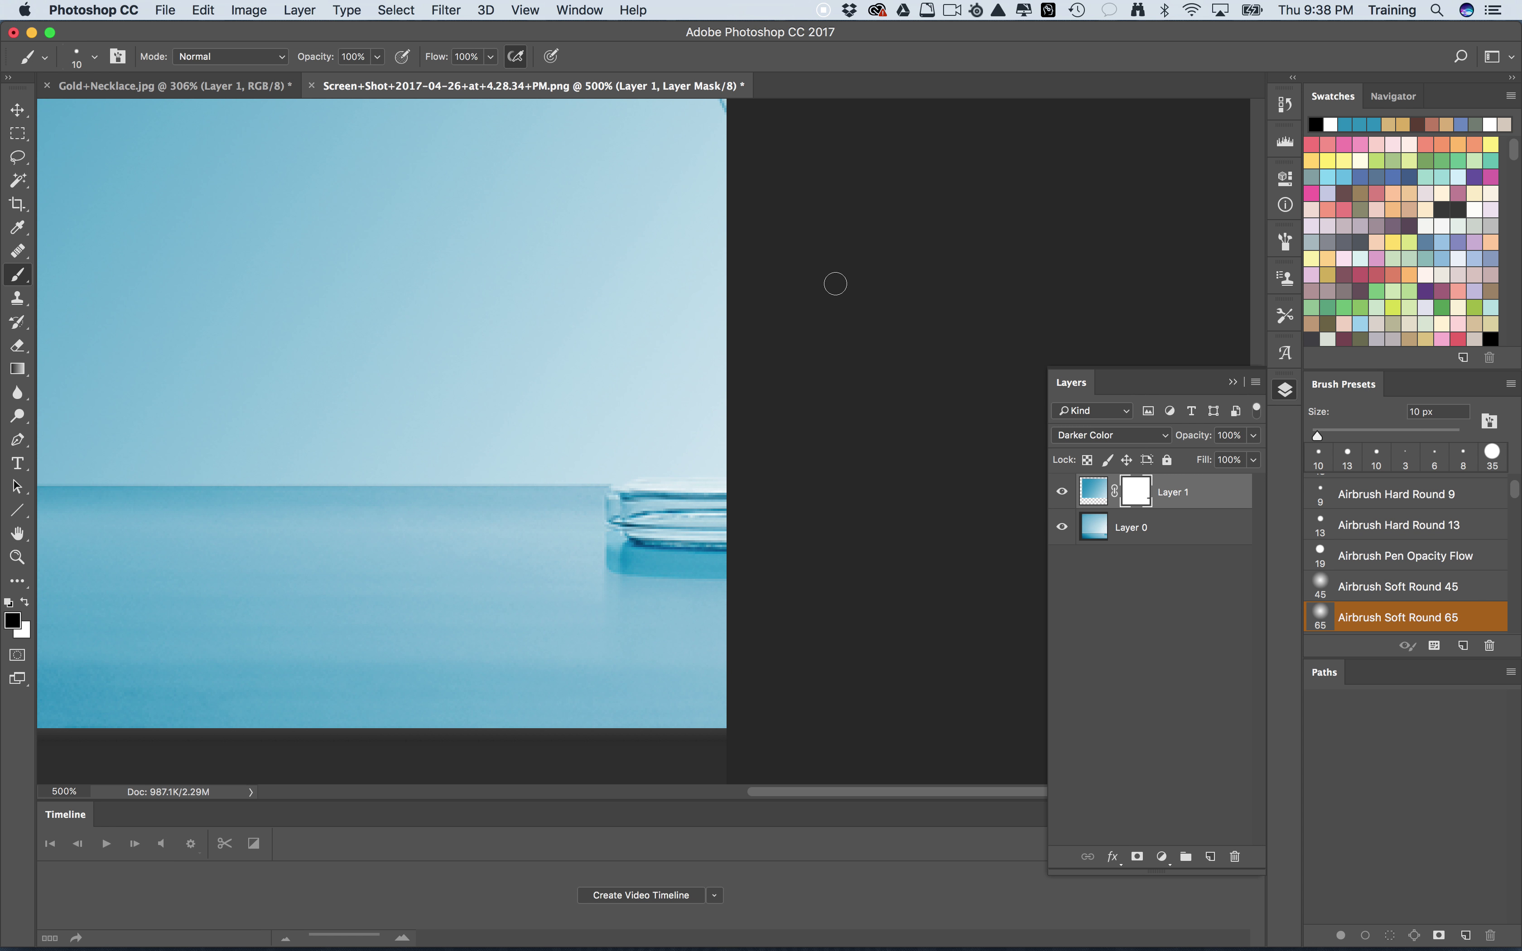
{"action": "key", "text": "super+0"}
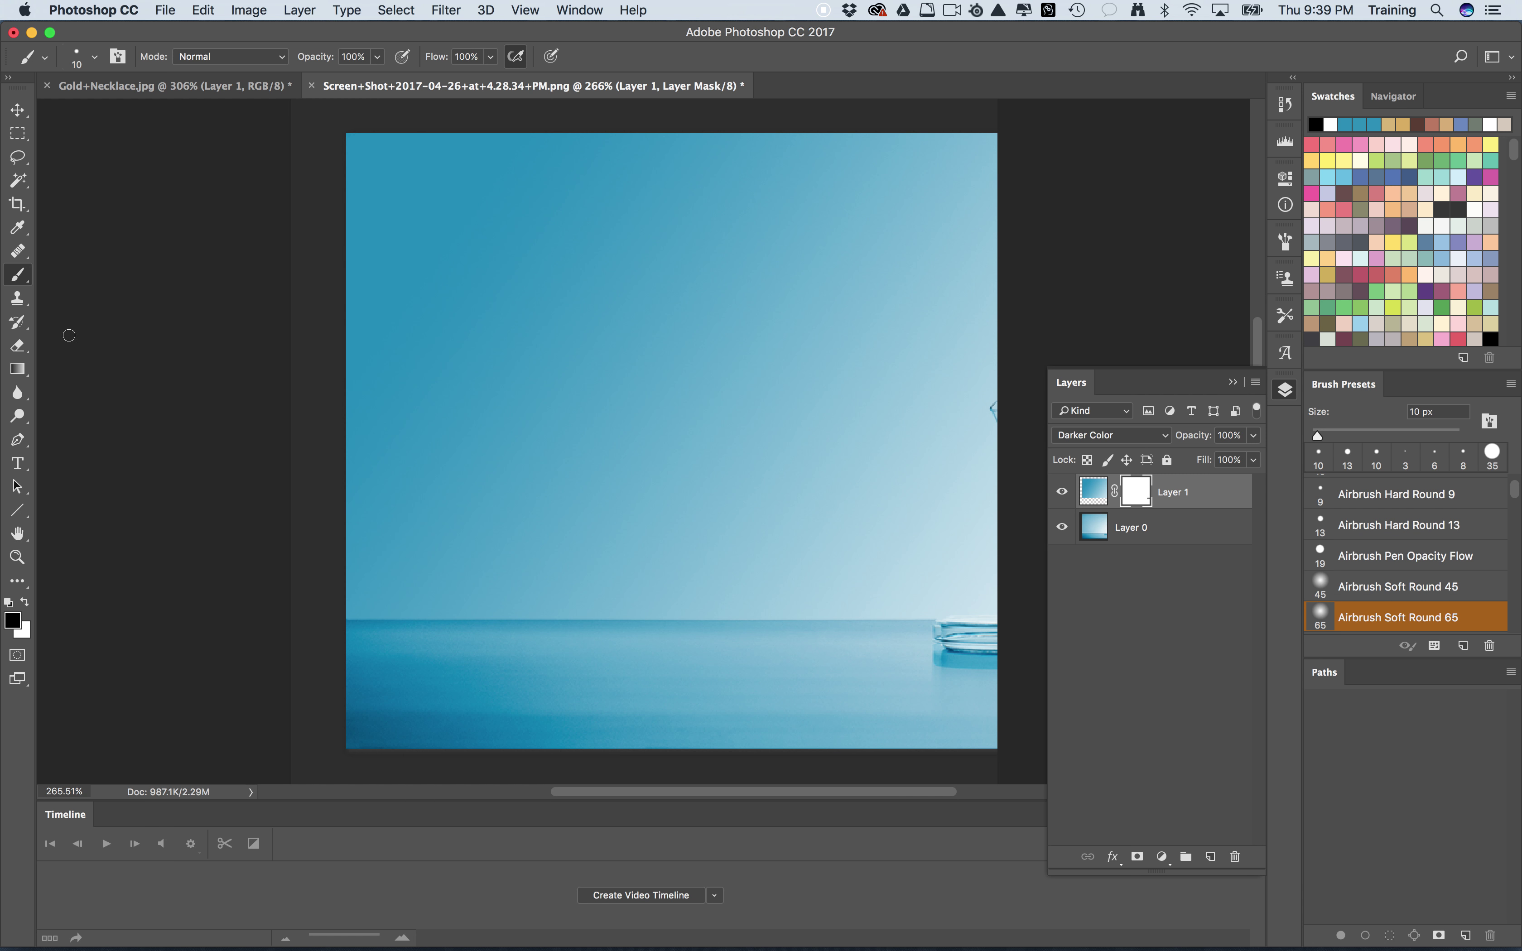
Redraw Layer 1's gradient without a selection, trying a short diagonal first, undoing it, and extending the final one far beyond the lower-right corner.
{"action": "left_click", "coordinate": [18, 345]}
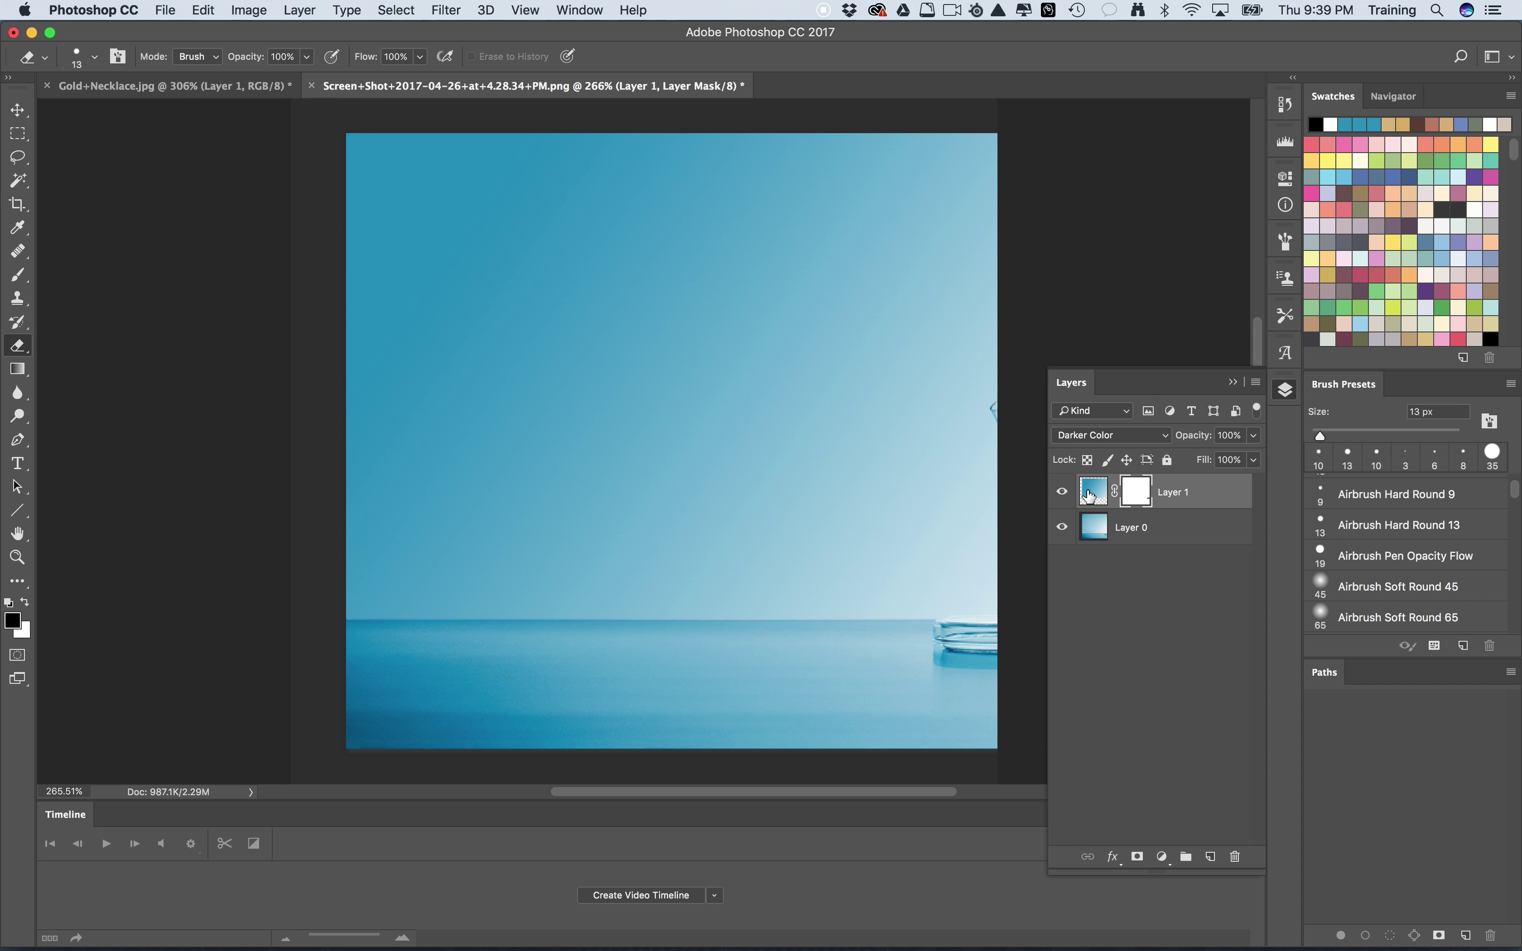
{"action": "left_click", "coordinate": [1093, 492]}
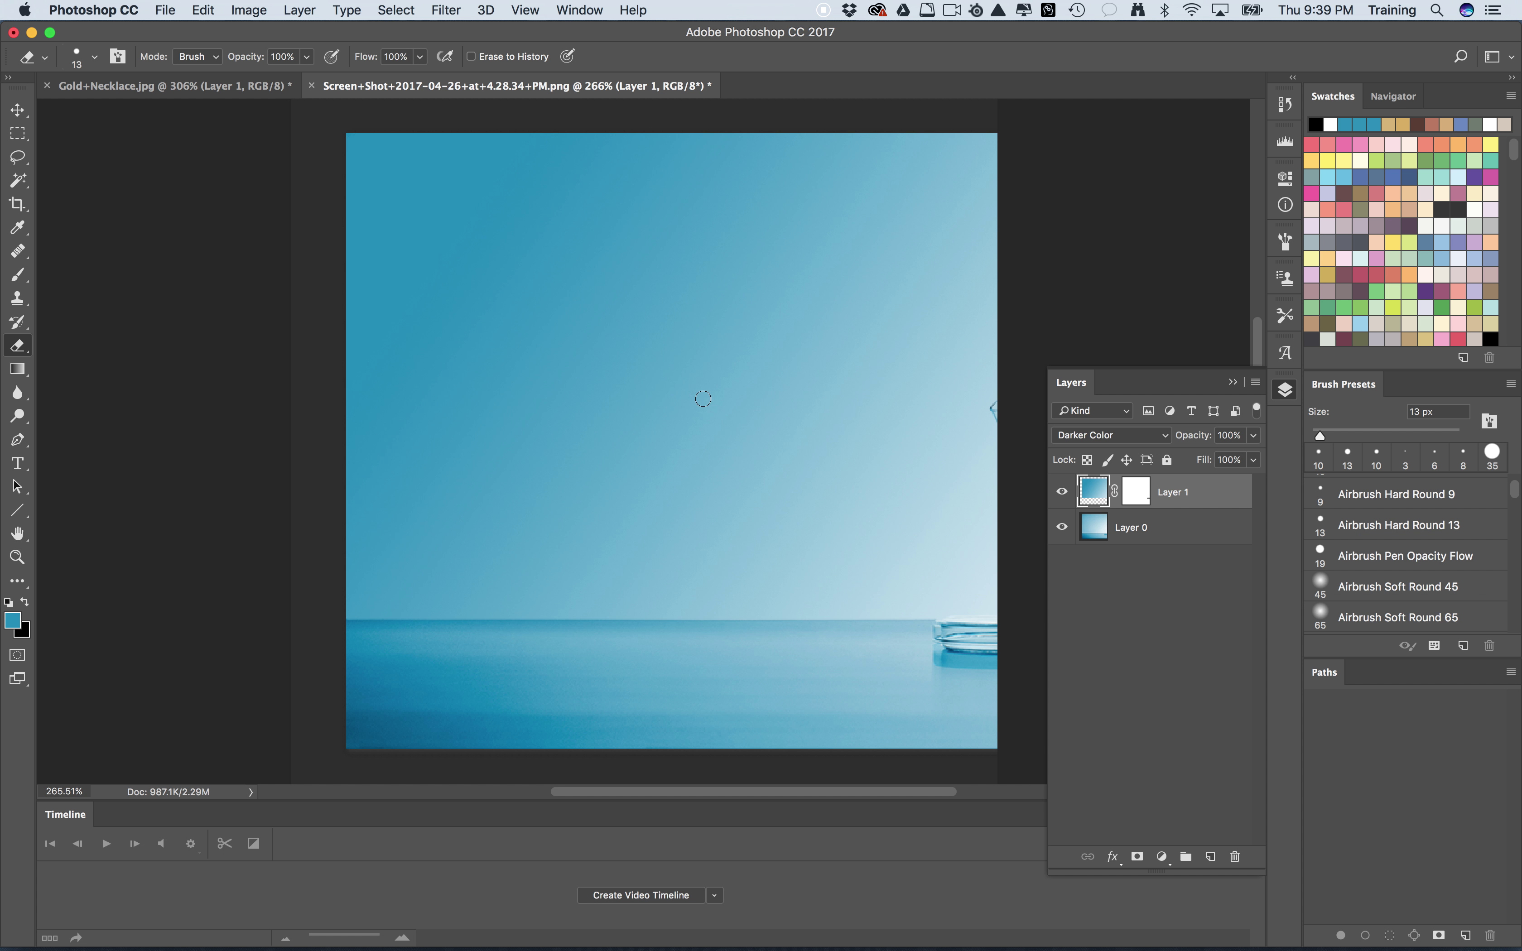
{"action": "left_click", "coordinate": [17, 368]}
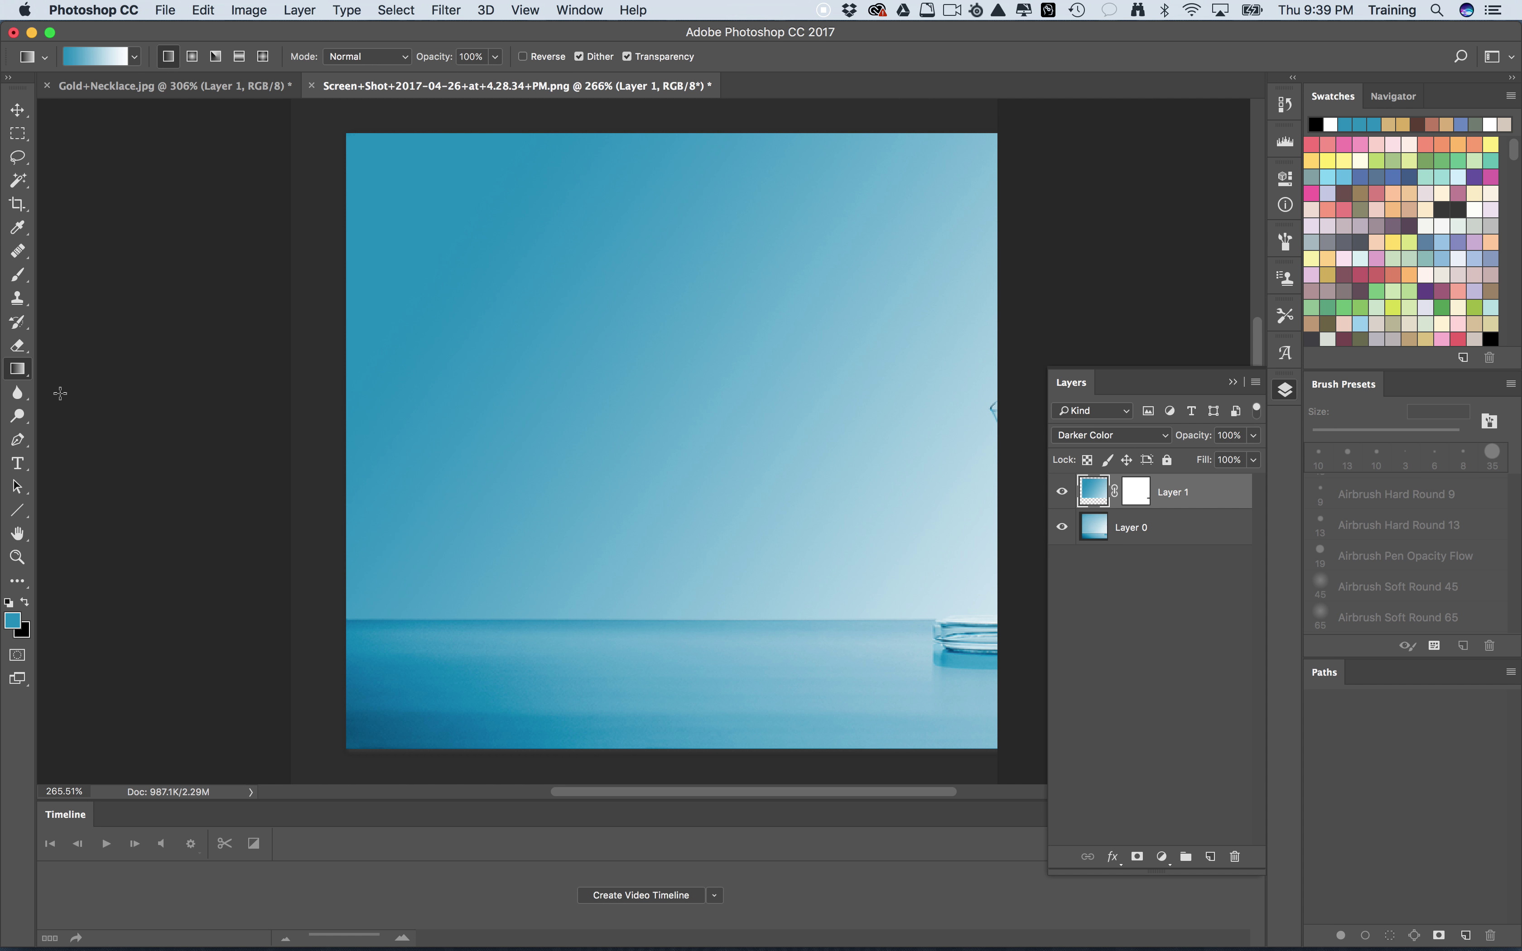
{"action": "left_click_drag", "start_coordinate": [655, 364], "coordinate": [1011, 545]}
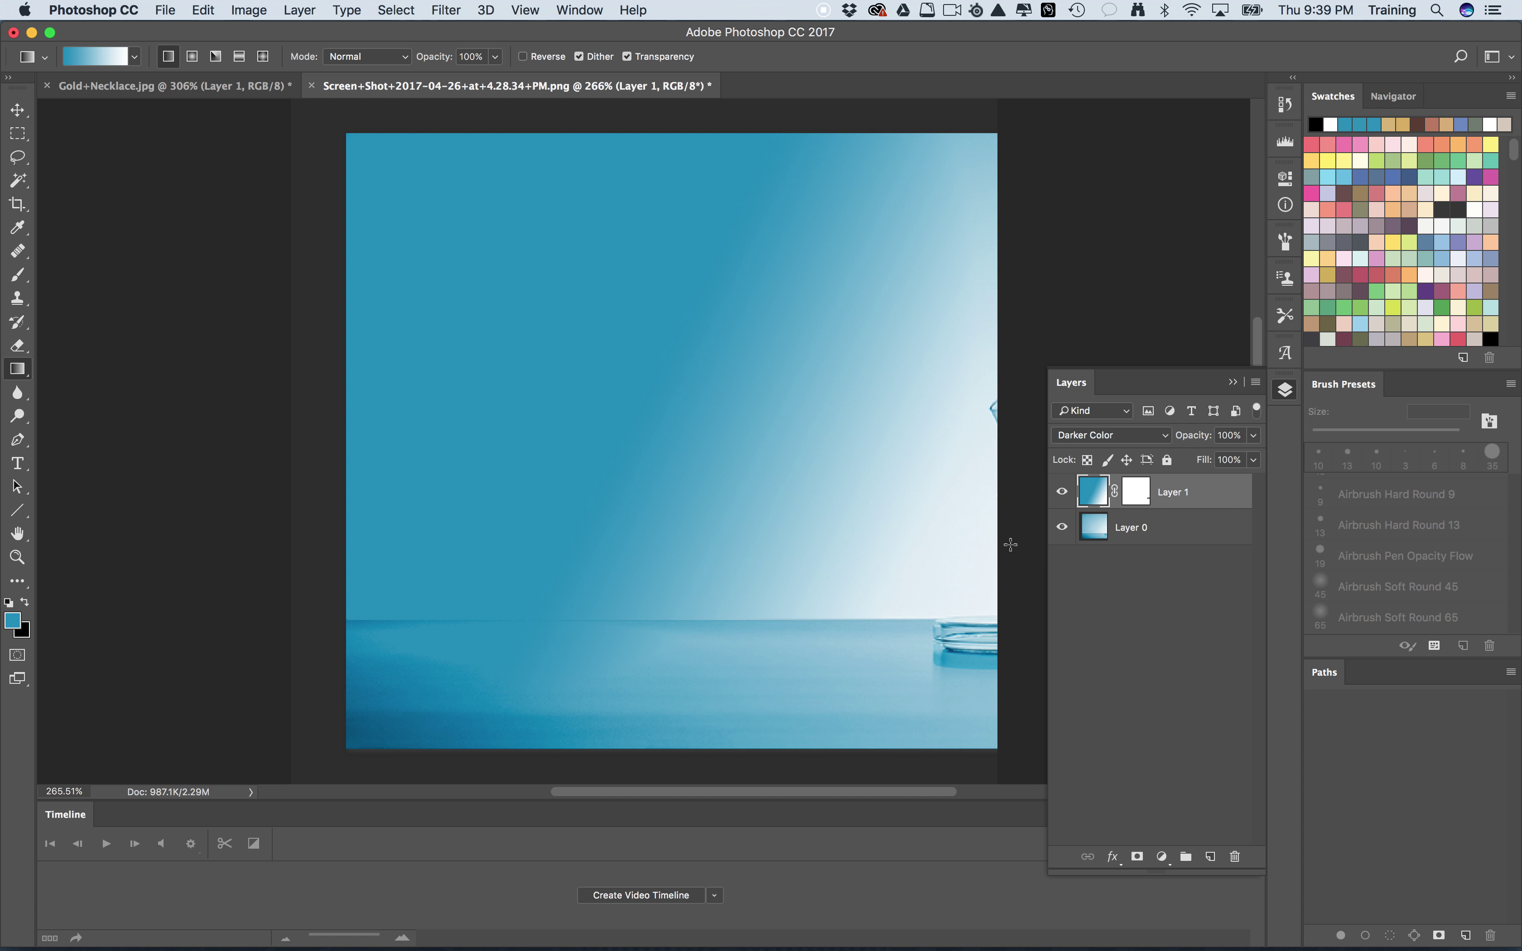
{"action": "key", "text": "super+z"}
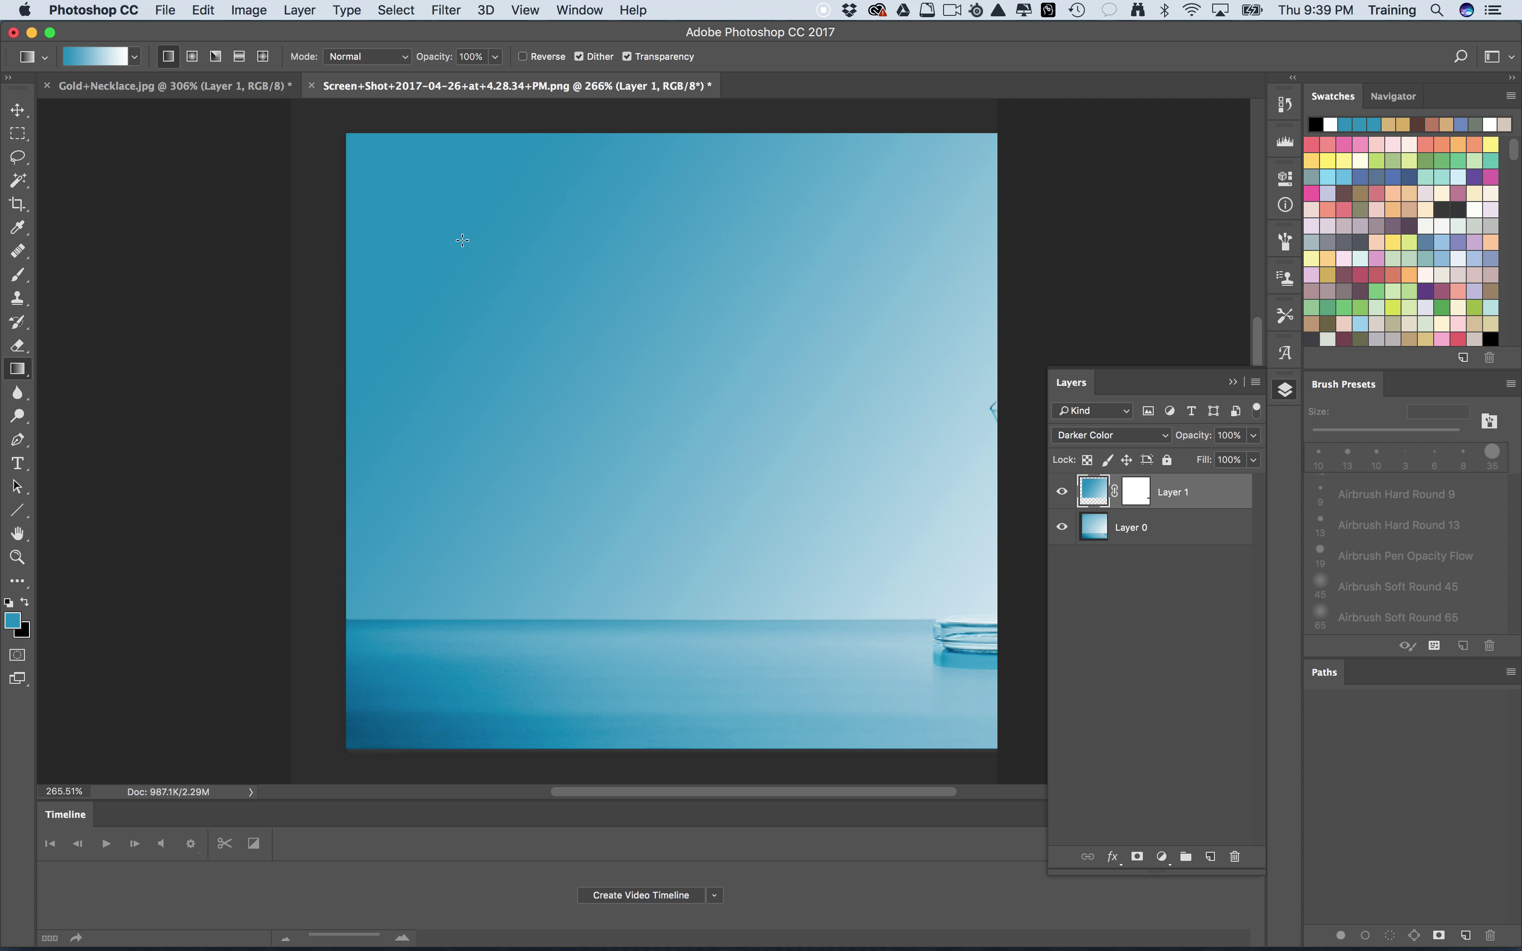
{"action": "left_click_drag", "start_coordinate": [462, 241], "coordinate": [1260, 770]}
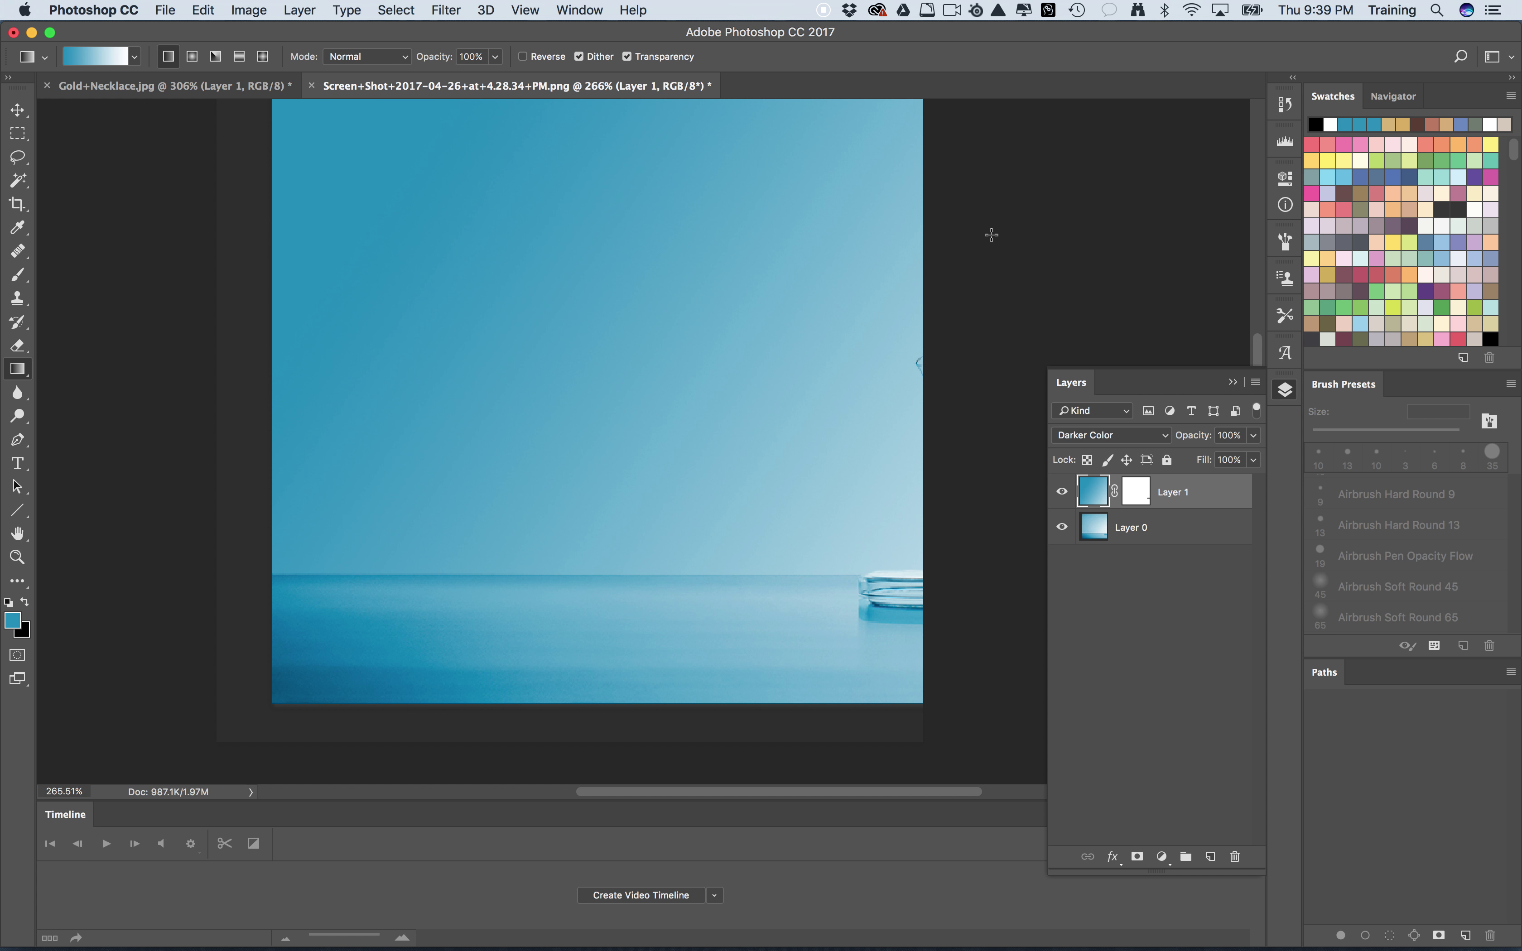
{"action": "left_click", "coordinate": [824, 11]}
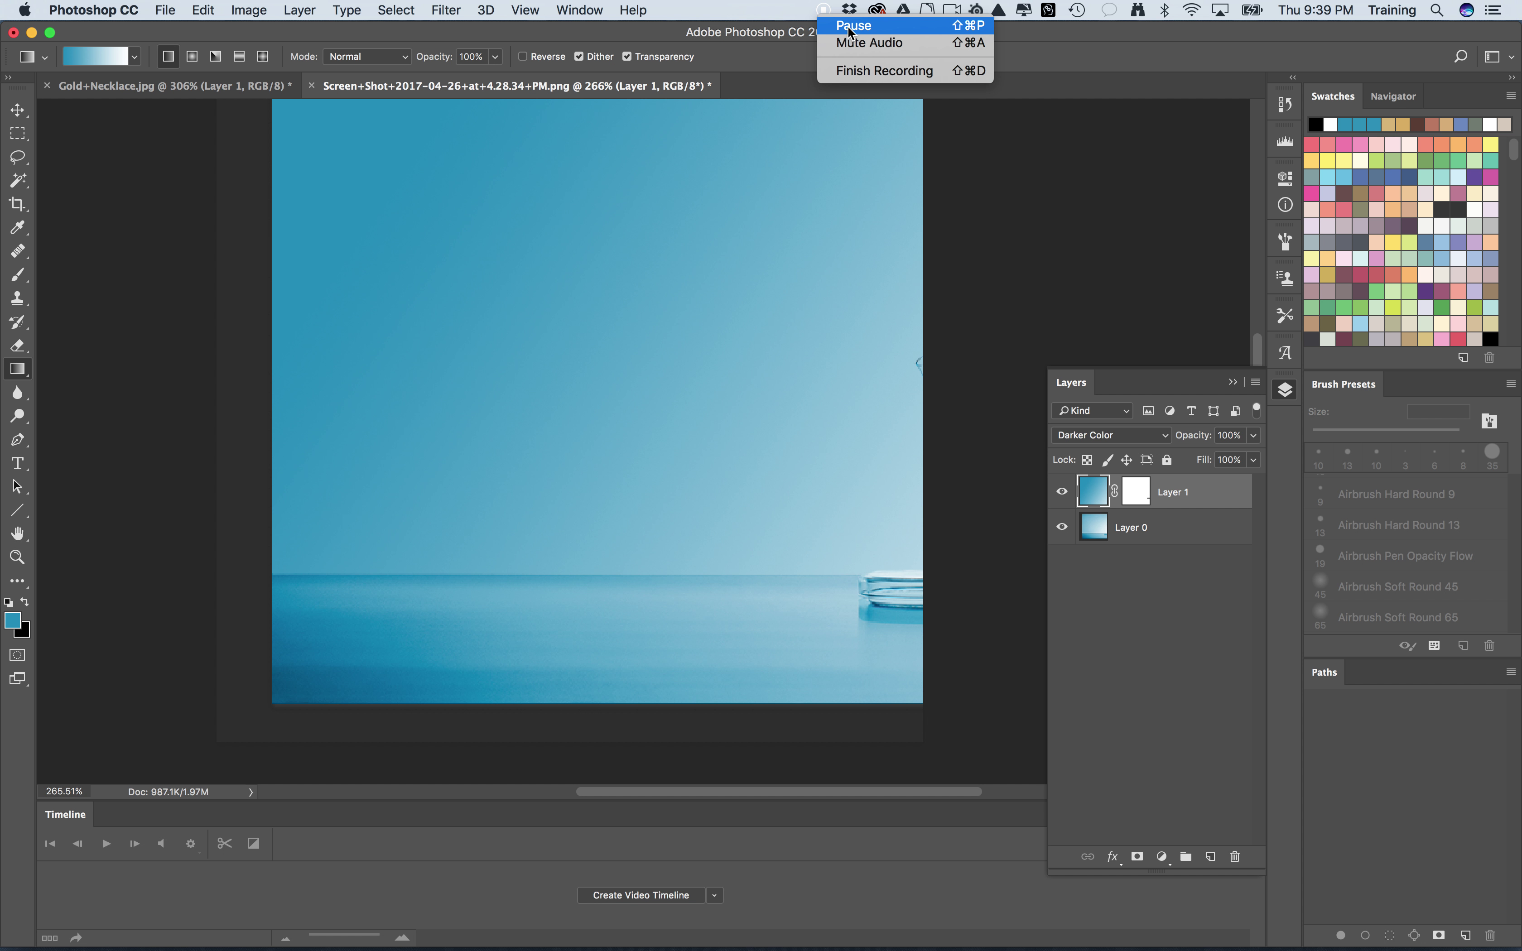